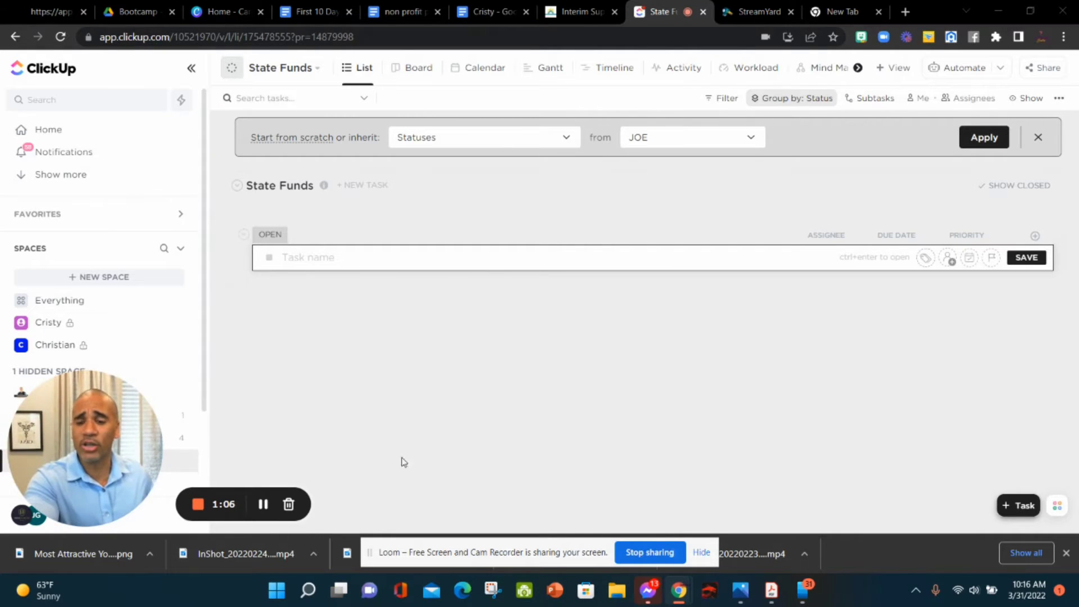
# Step: Open the empty State Funds list in the JOE space in List view
pyautogui.moveTo(150, 435); pyautogui.dragTo(929, 435)
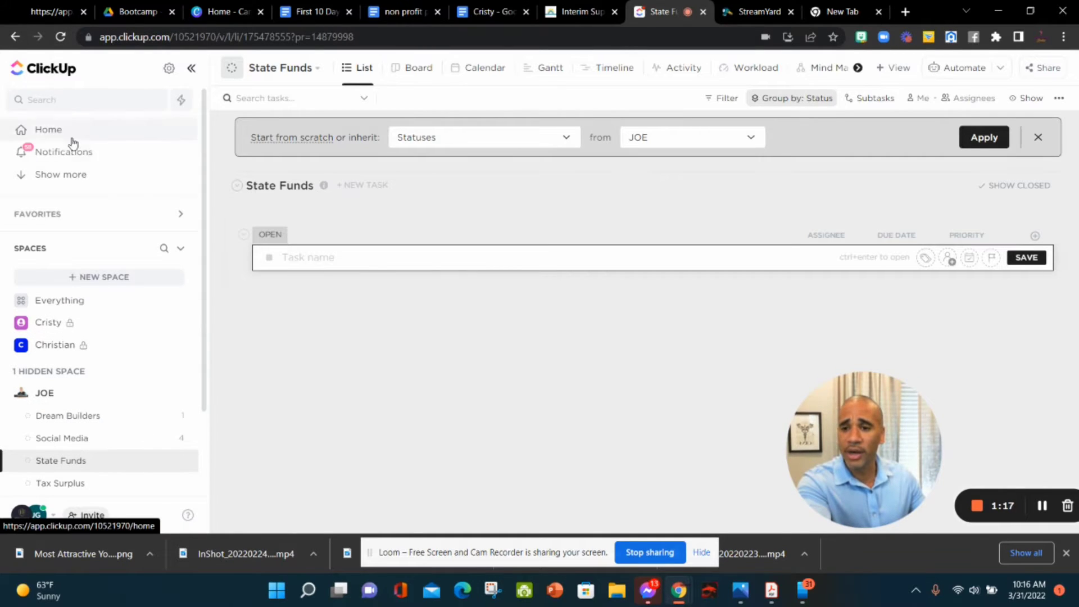
pyautogui.scroll(-3, 79, 281)
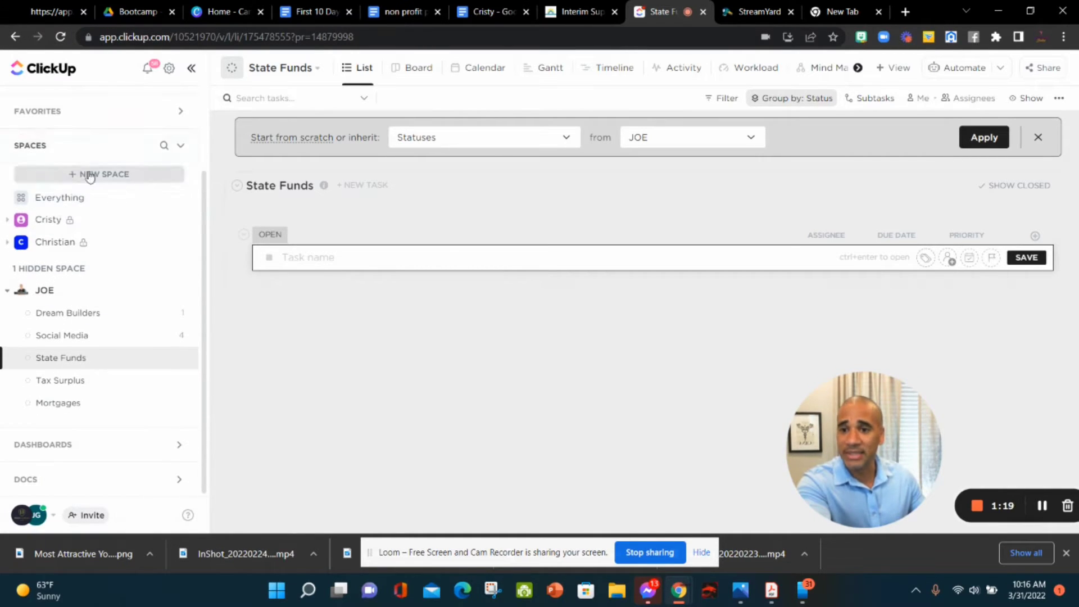
pyautogui.scroll(3, 123, 236)
pyautogui.click(180, 251)
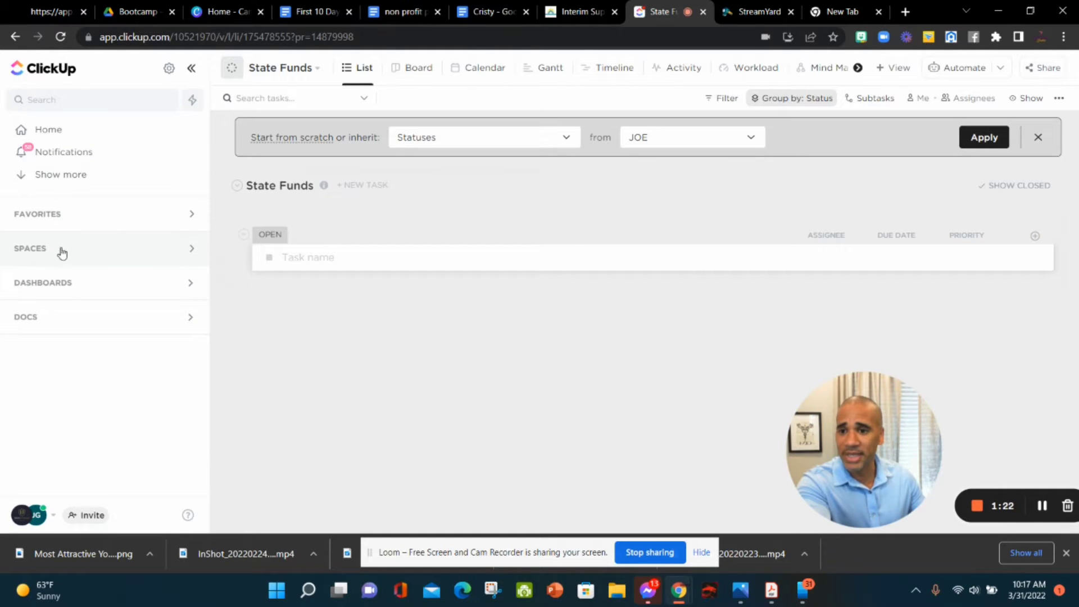
pyautogui.click(190, 249)
pyautogui.scroll(-2, 118, 343)
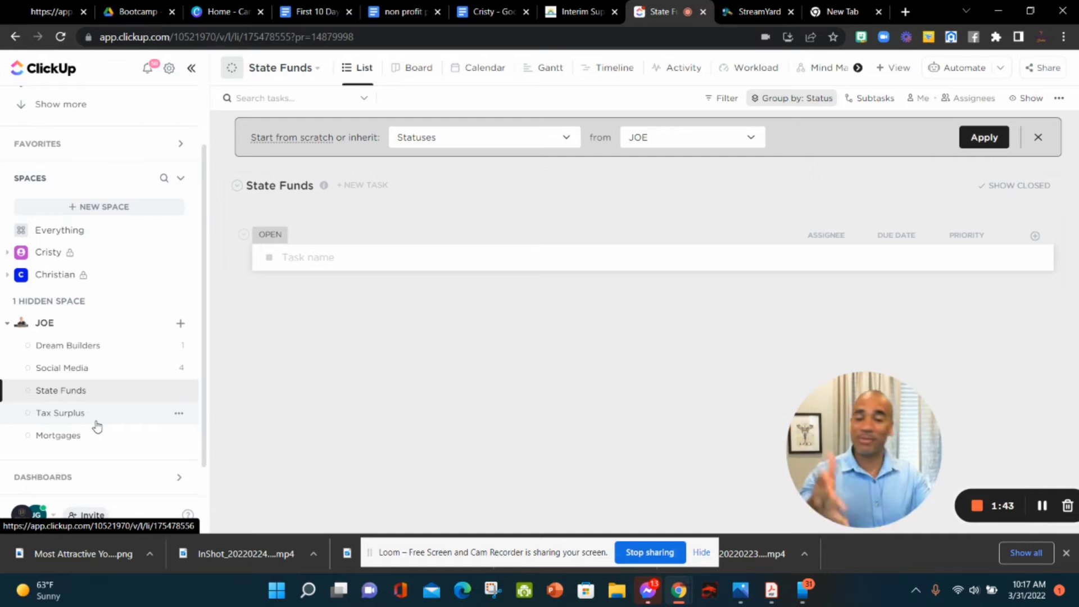
pyautogui.scroll(-1, 102, 424)
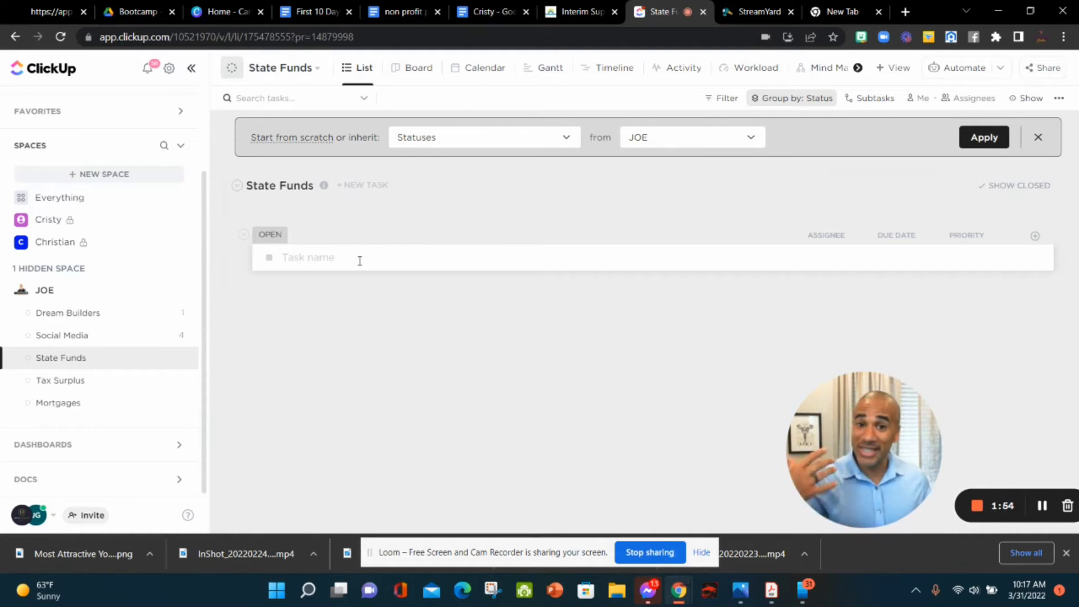
# Step: Create three tasks, each titled with a client's full name; the first also names Solano County
pyautogui.click(360, 260)
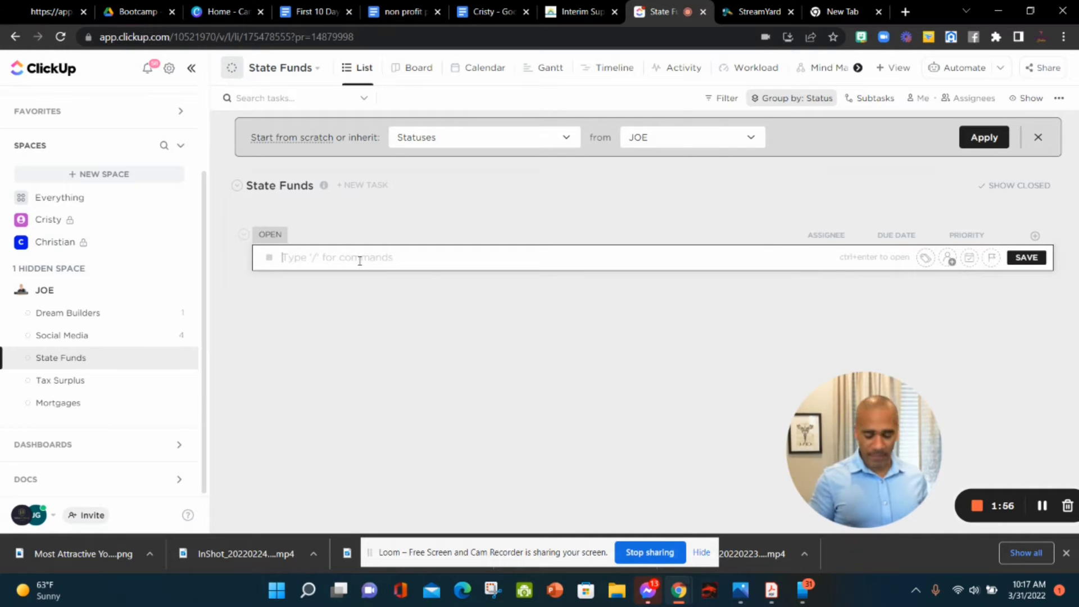
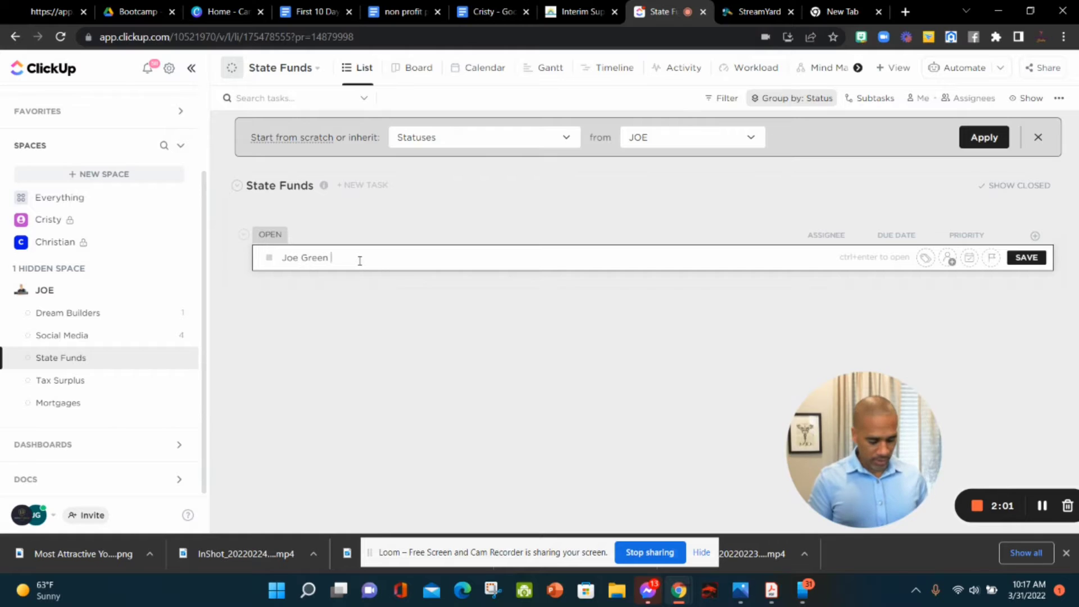
pyautogui.write(' - Solano')
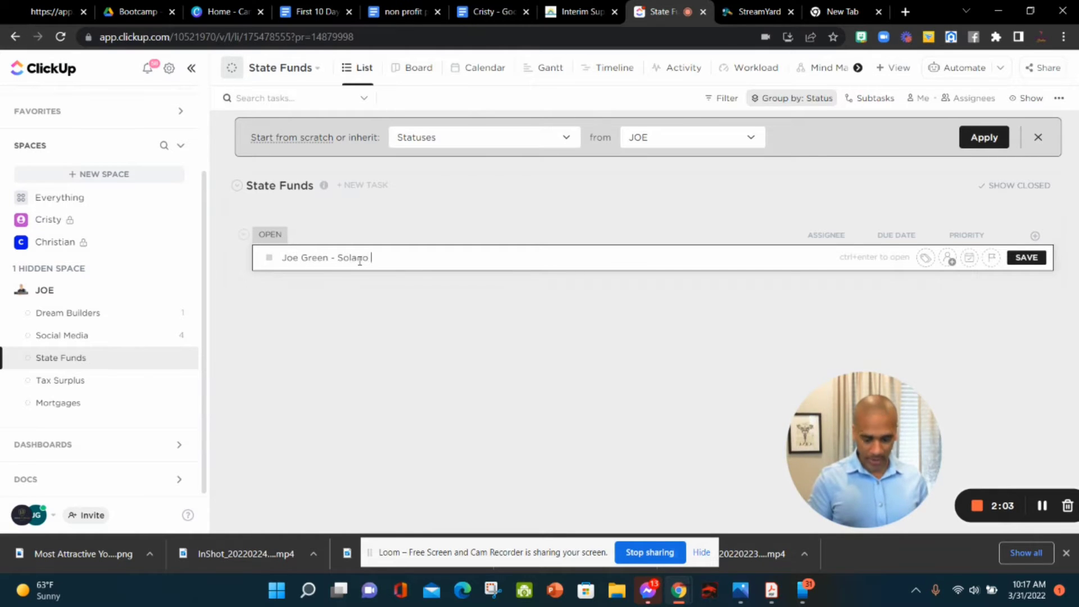
pyautogui.write(' COunty')
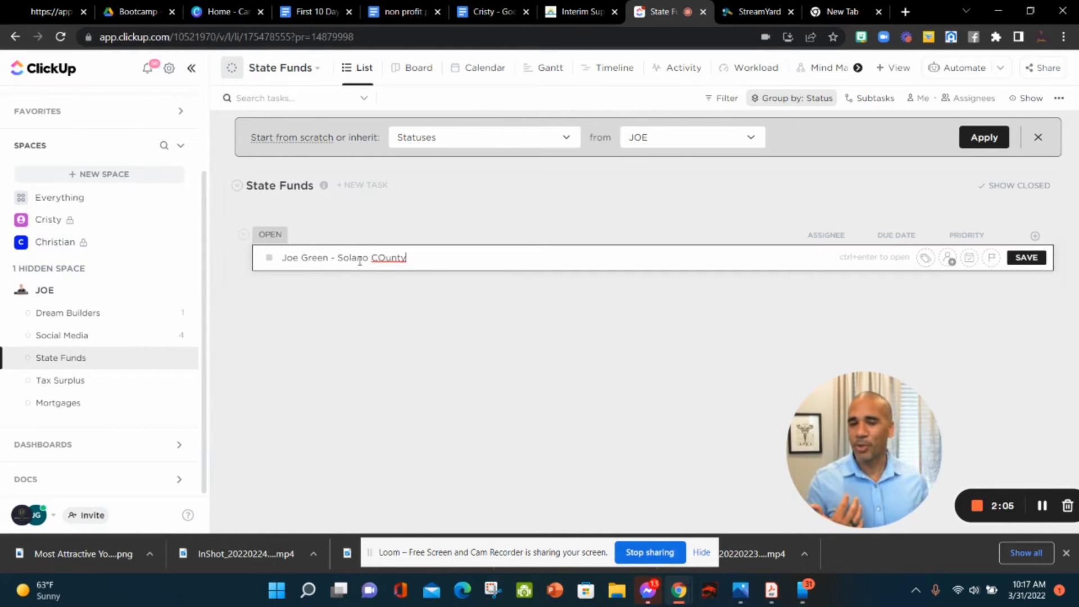
pyautogui.press('Return')
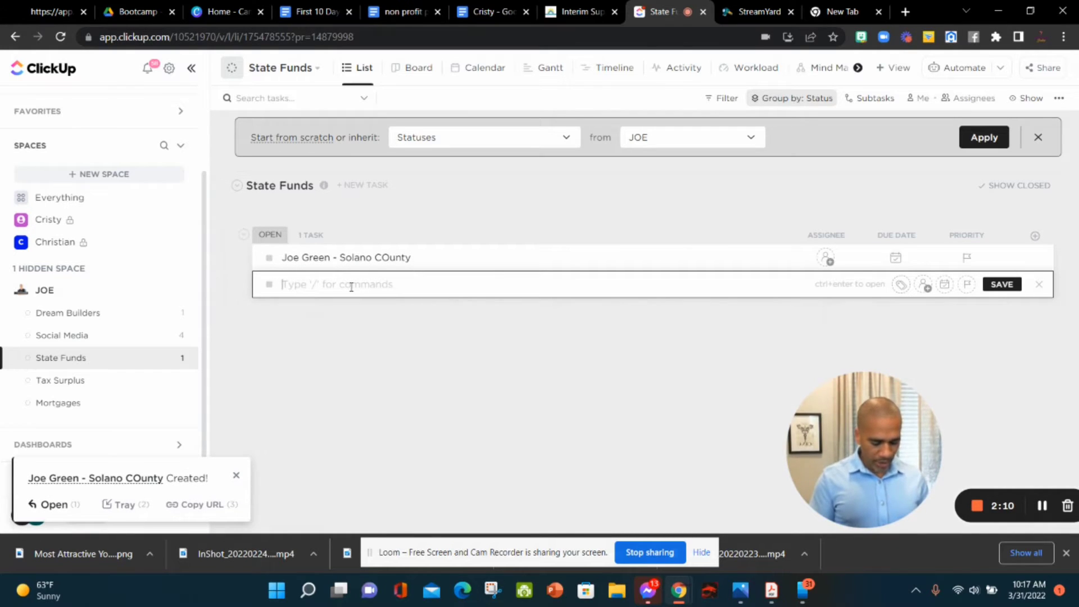
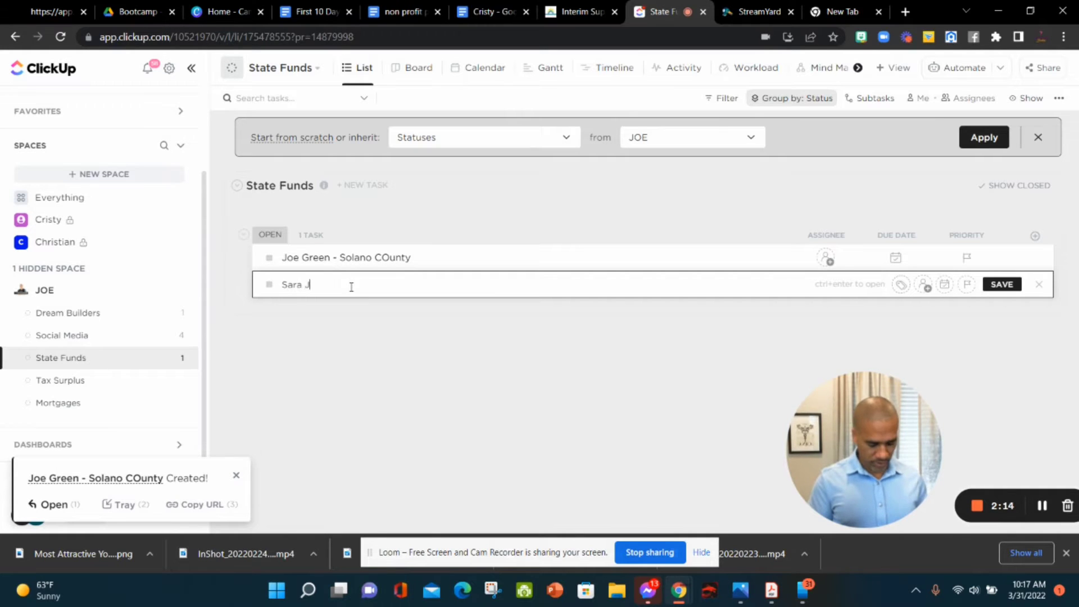
pyautogui.press('Return')
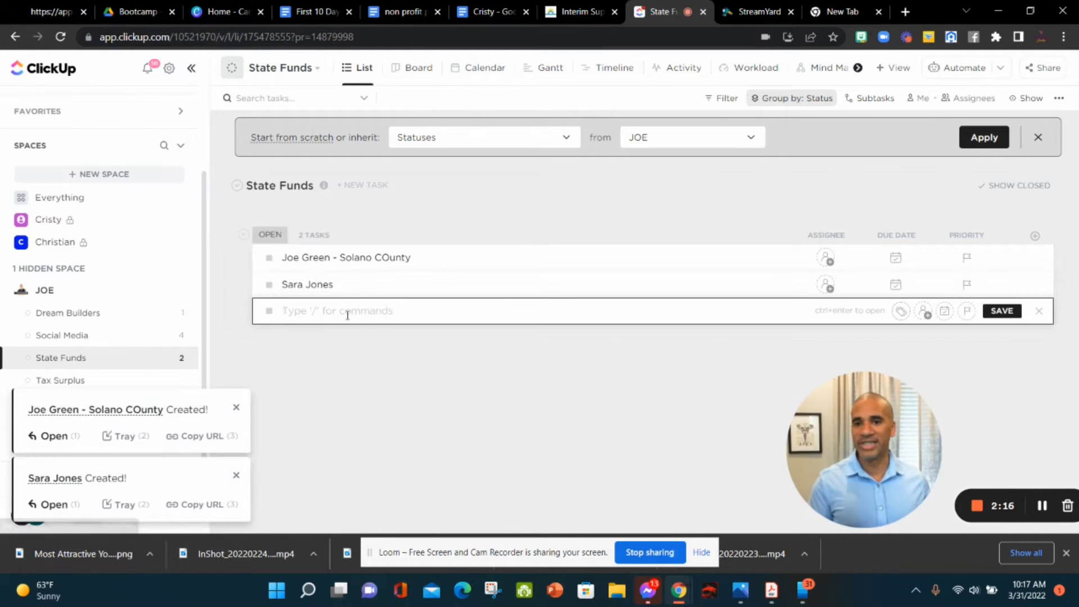
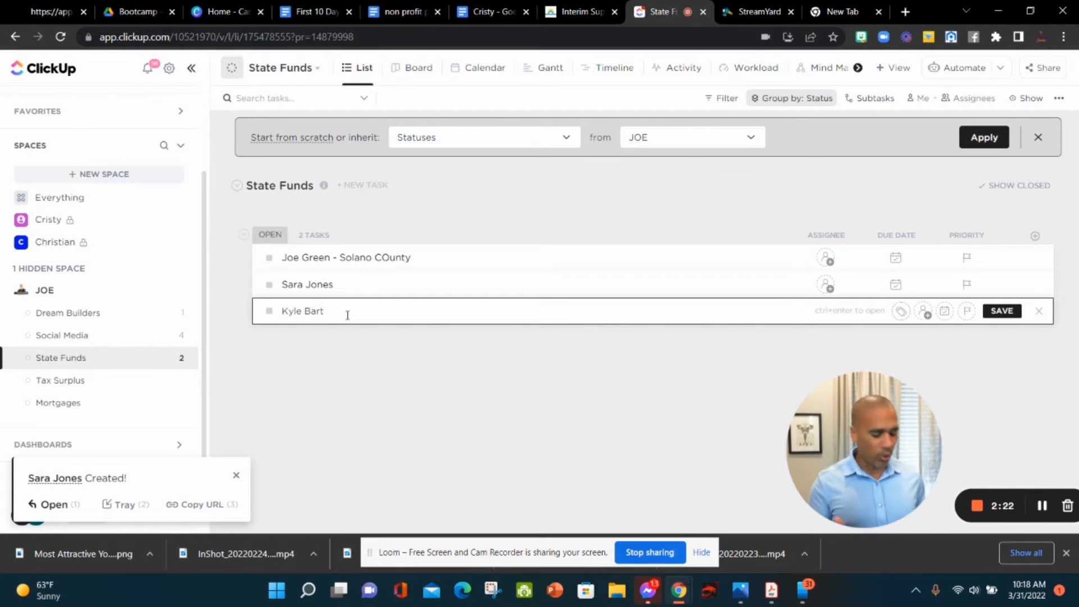
pyautogui.press('Return')
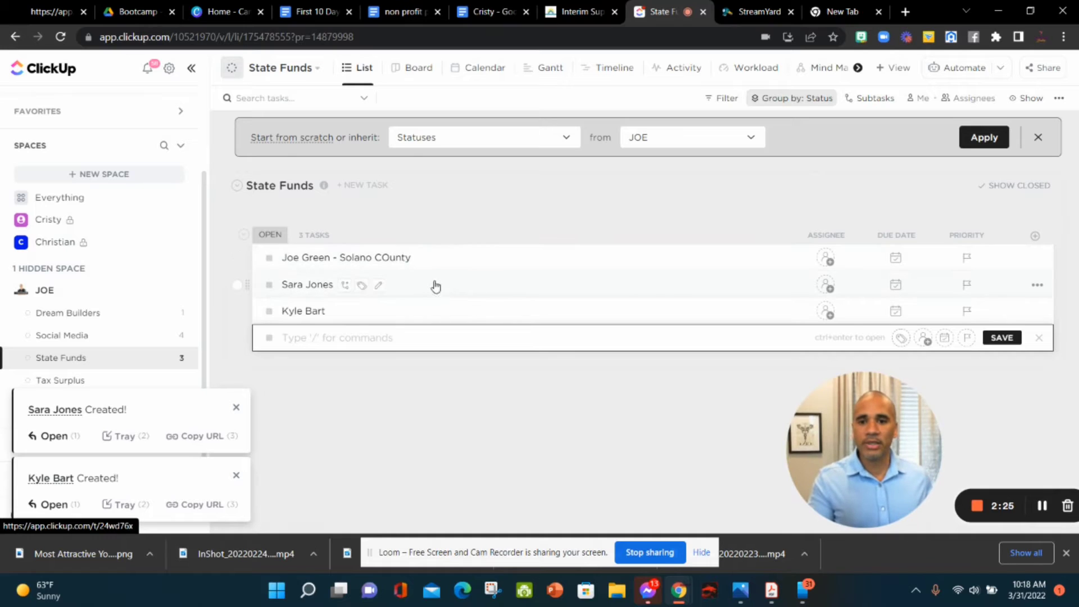
# Step: Give the first client task description lines 'Surplus - $48,000', 'Deed Sale - April 2021' and the property address
pyautogui.click(618, 257)
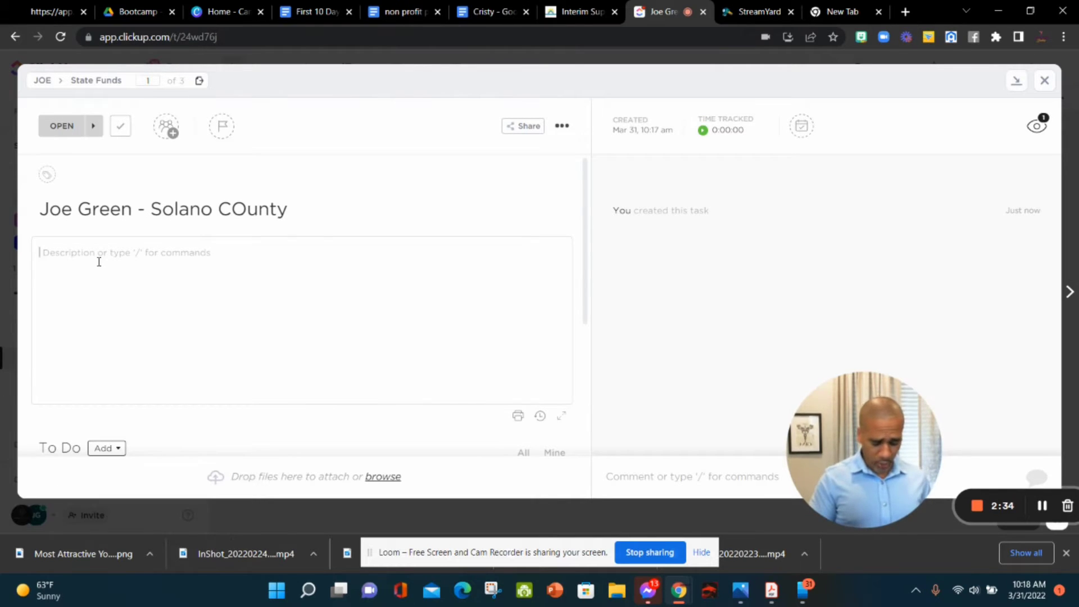
pyautogui.write('Surplus - ')
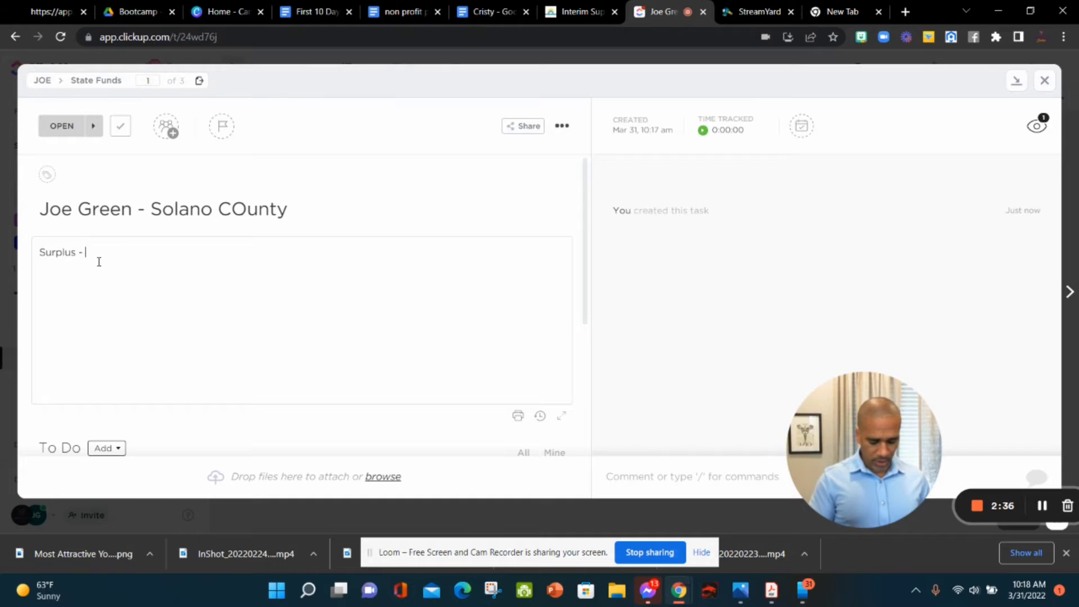
pyautogui.write('$48,000')
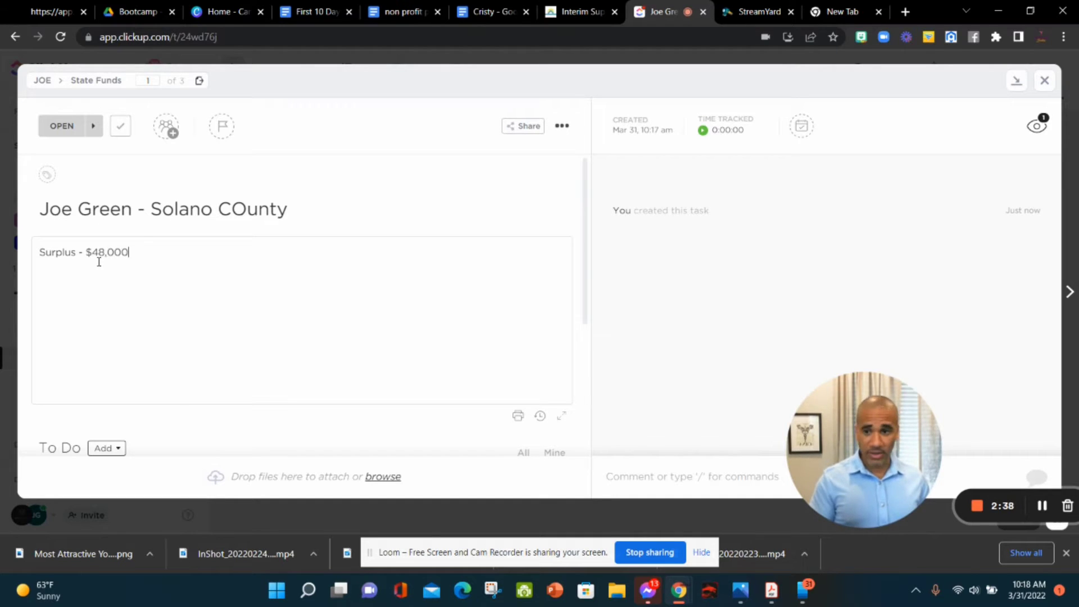
pyautogui.press('Return')
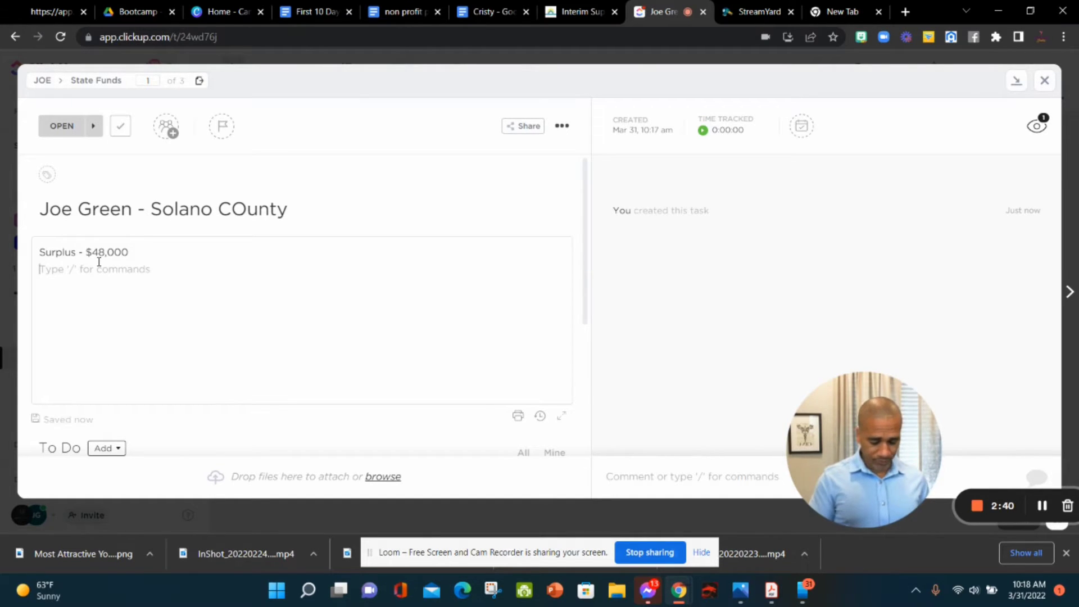
pyautogui.write('Deed Sale')
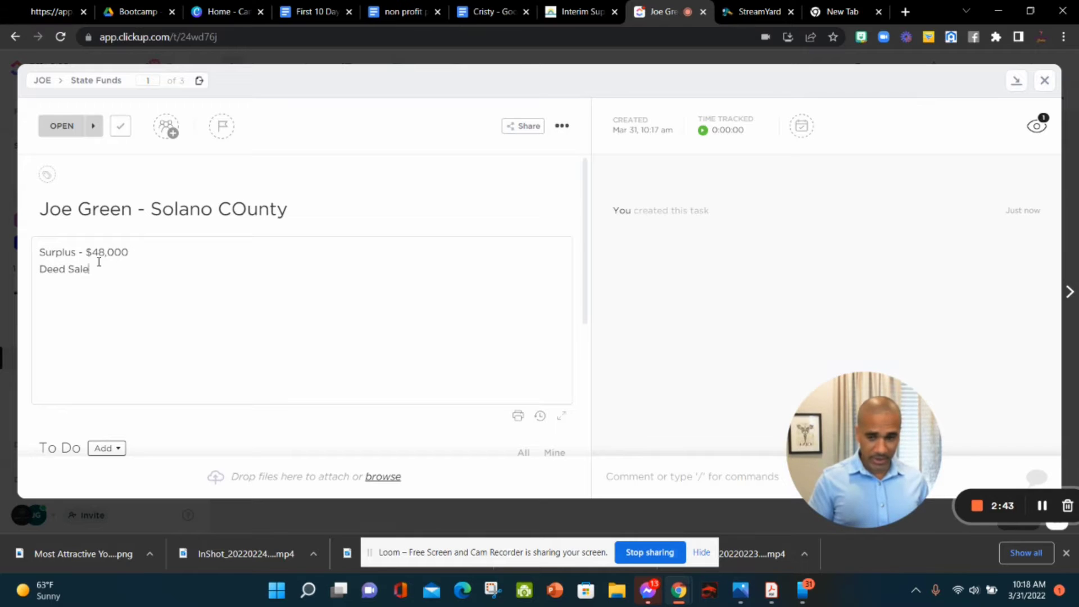
pyautogui.write(' -')
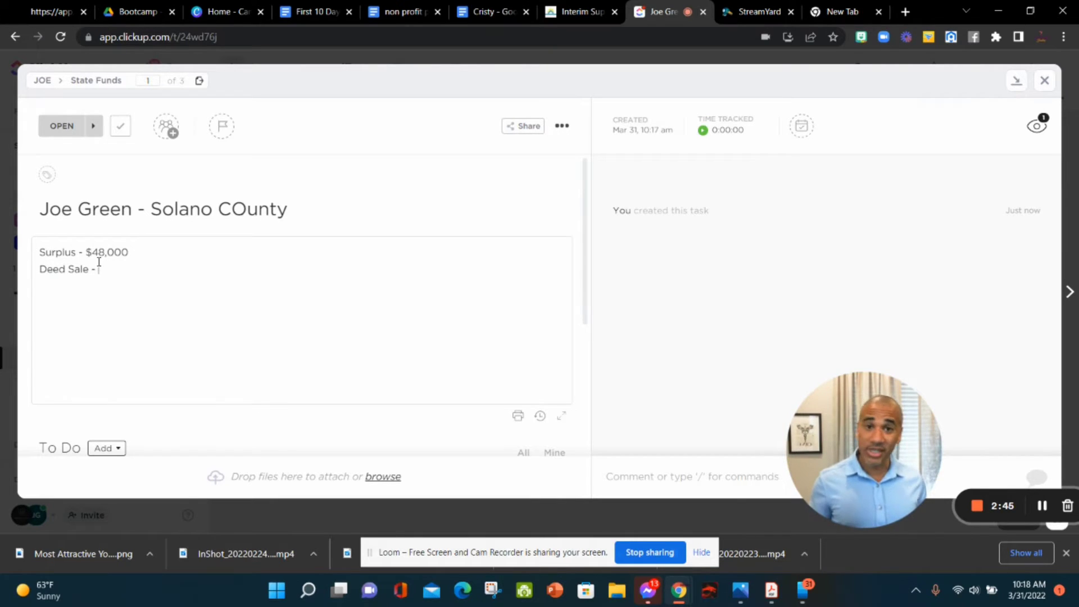
pyautogui.write(' A')
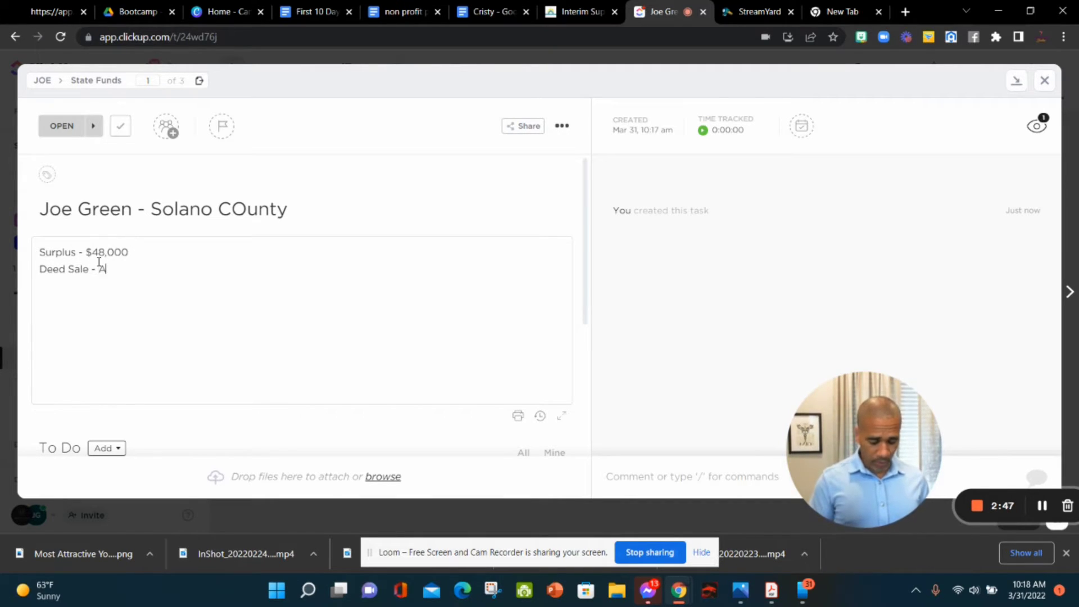
pyautogui.write('pril 2021')
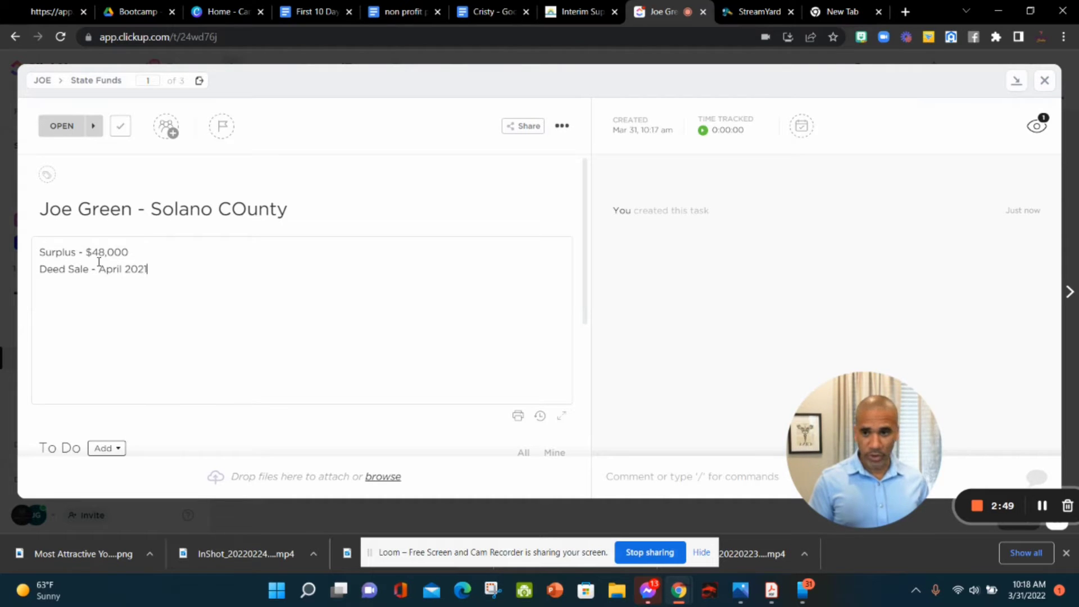
pyautogui.press('Return')
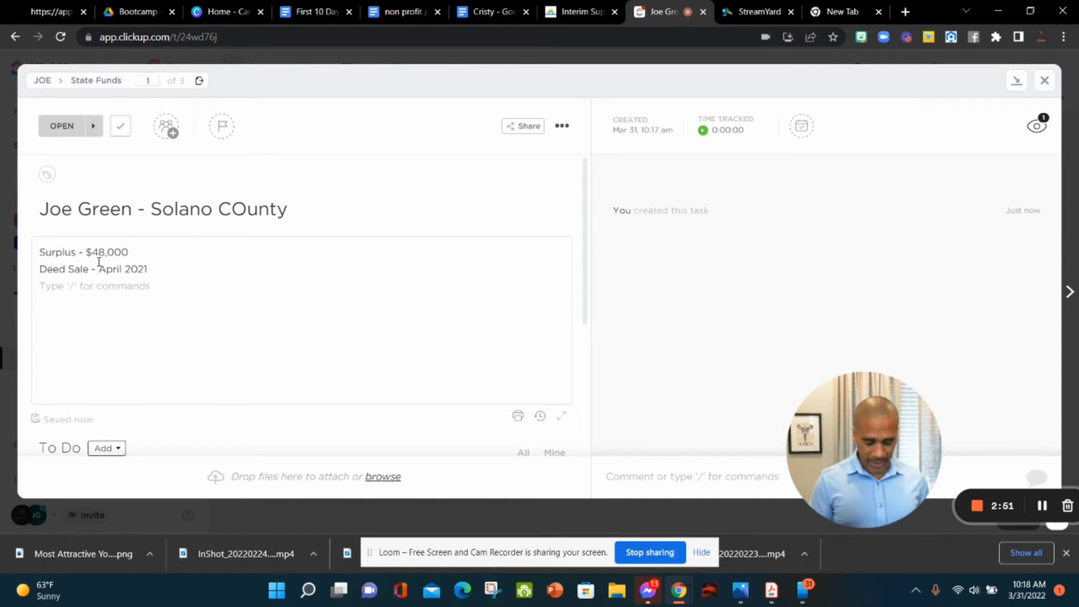
pyautogui.write('Address - 123 ')
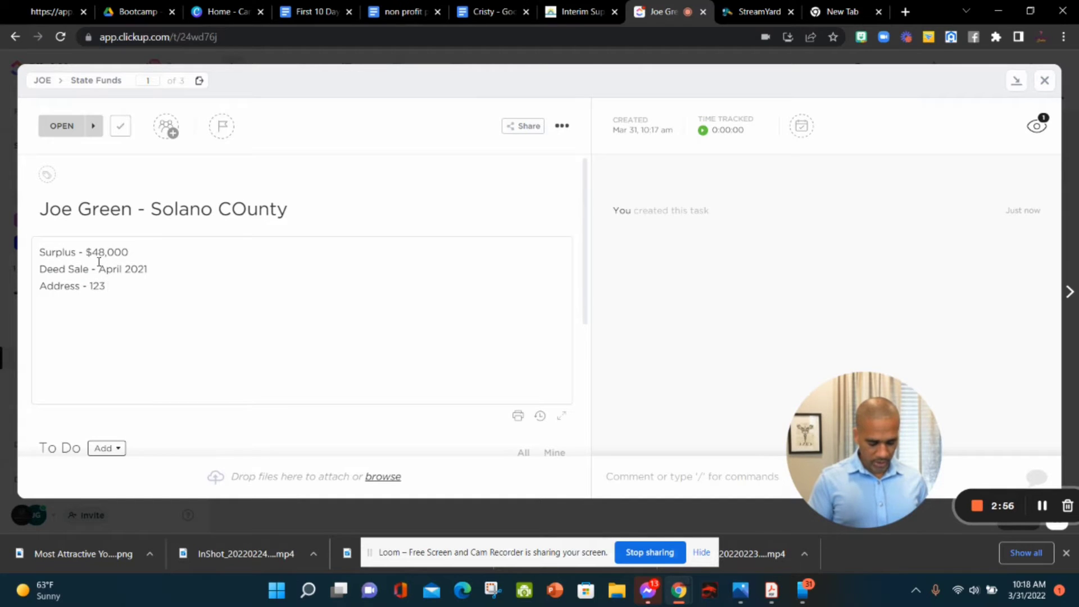
pyautogui.write('Way Lane')
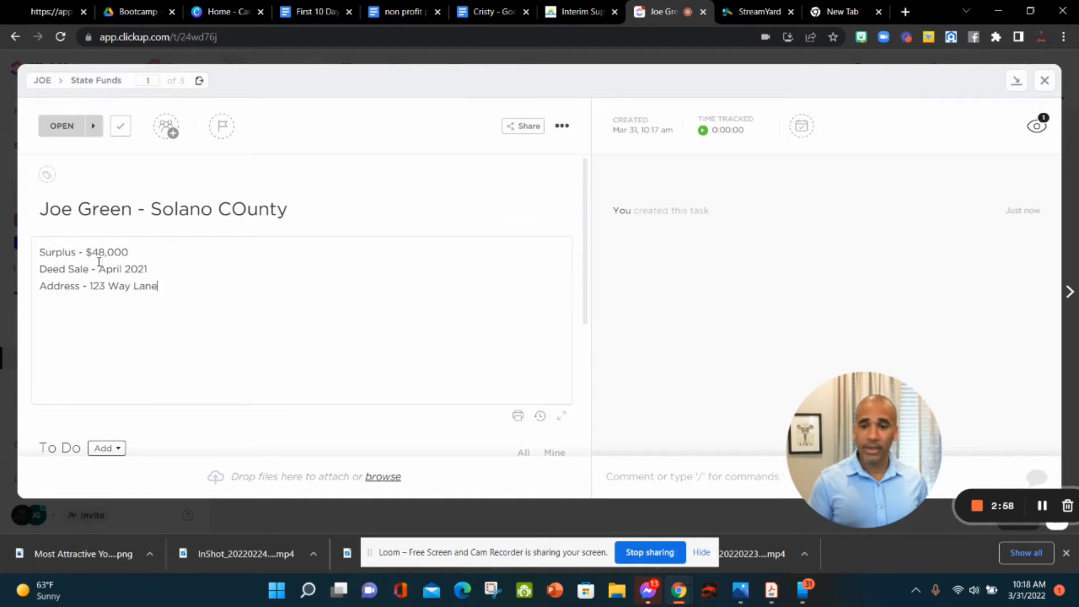
pyautogui.write(', ')
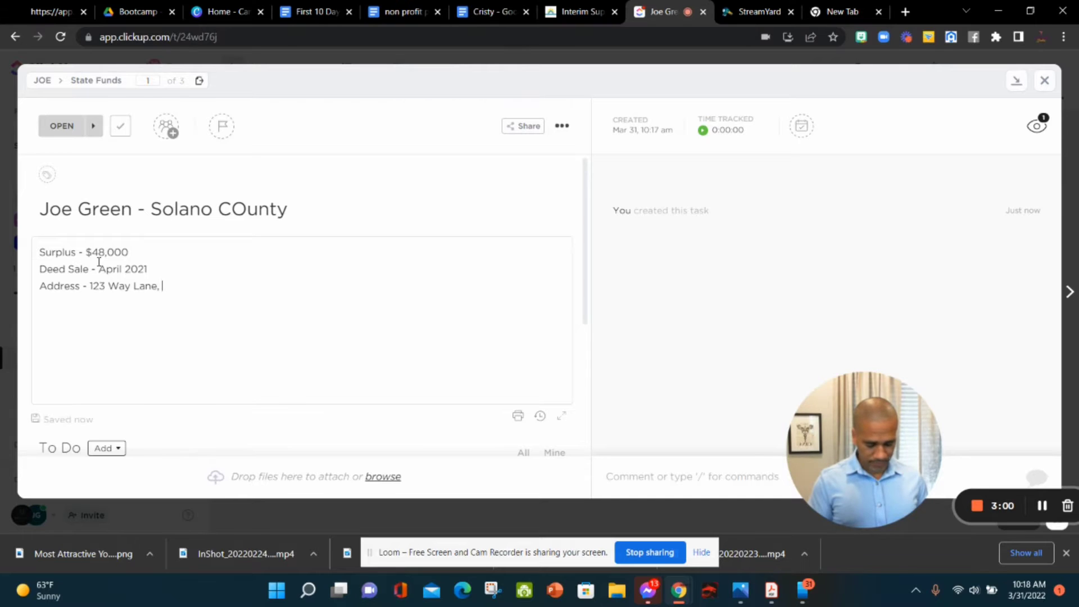
pyautogui.write('San Diego ')
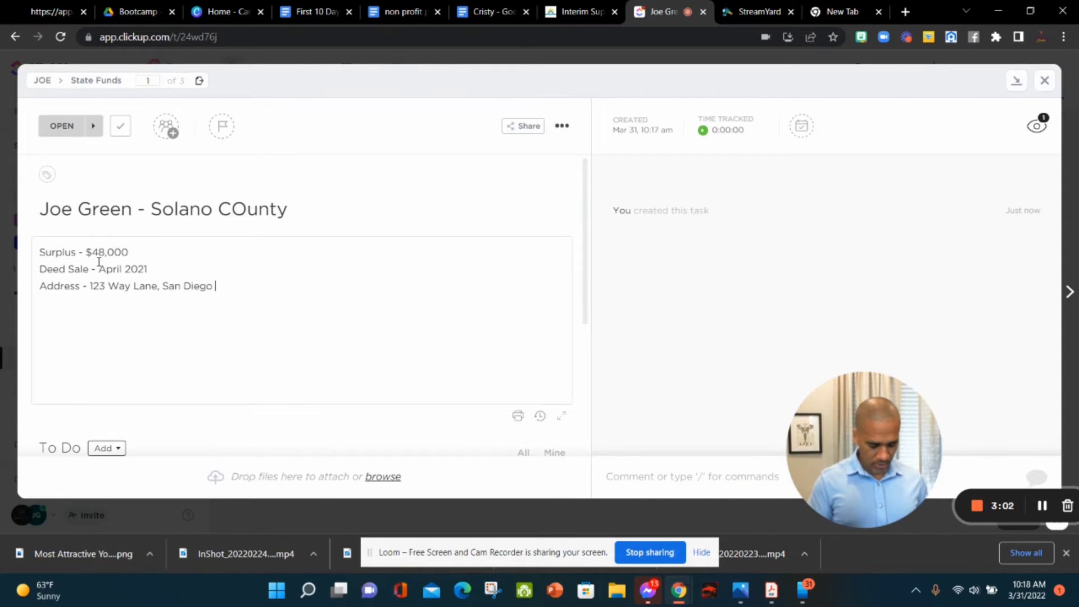
pyautogui.write(', CA 98765')
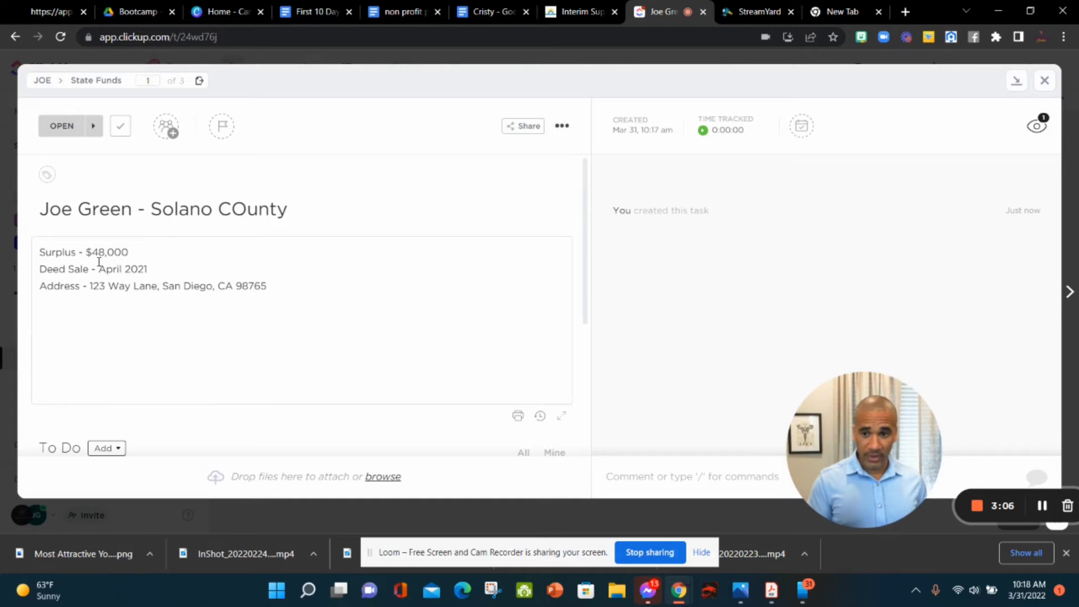
# Step: Add a 'Solano County' line to the end of the description
pyautogui.press('Return')
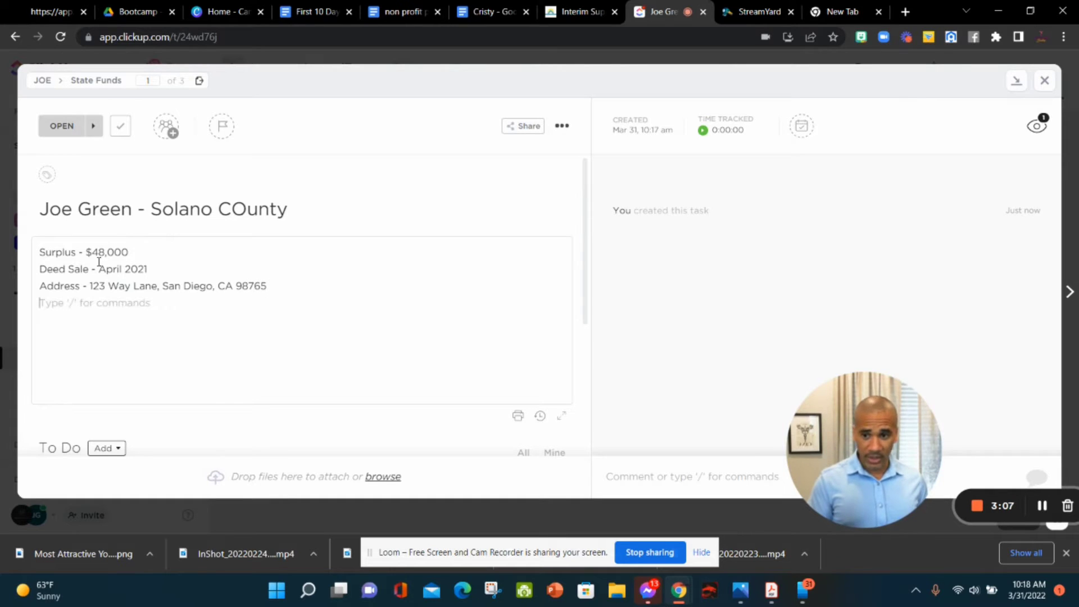
pyautogui.write('Solano')
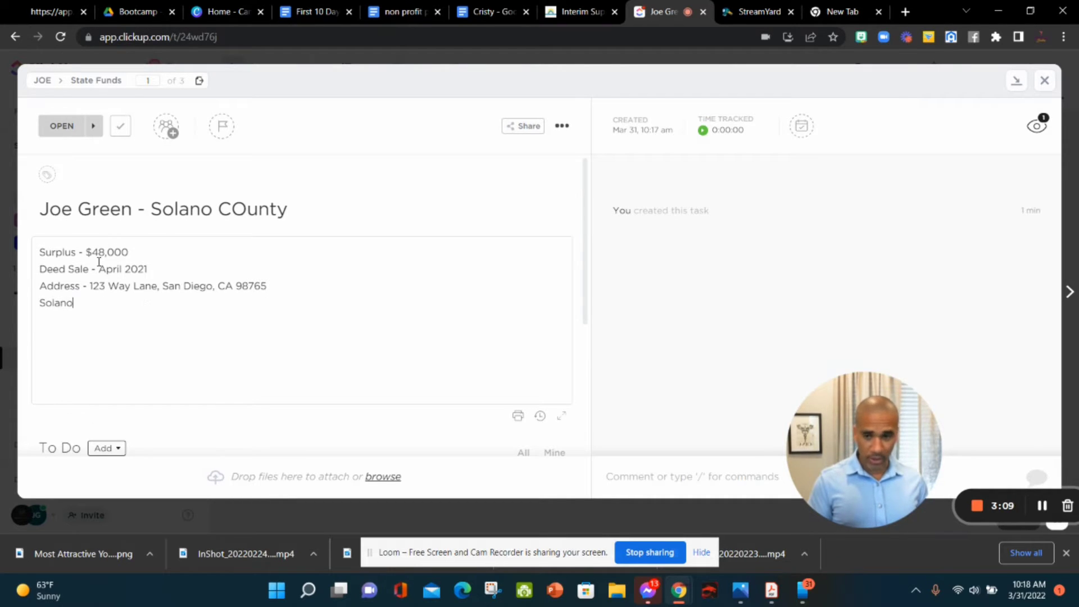
pyautogui.press('BackSpace')
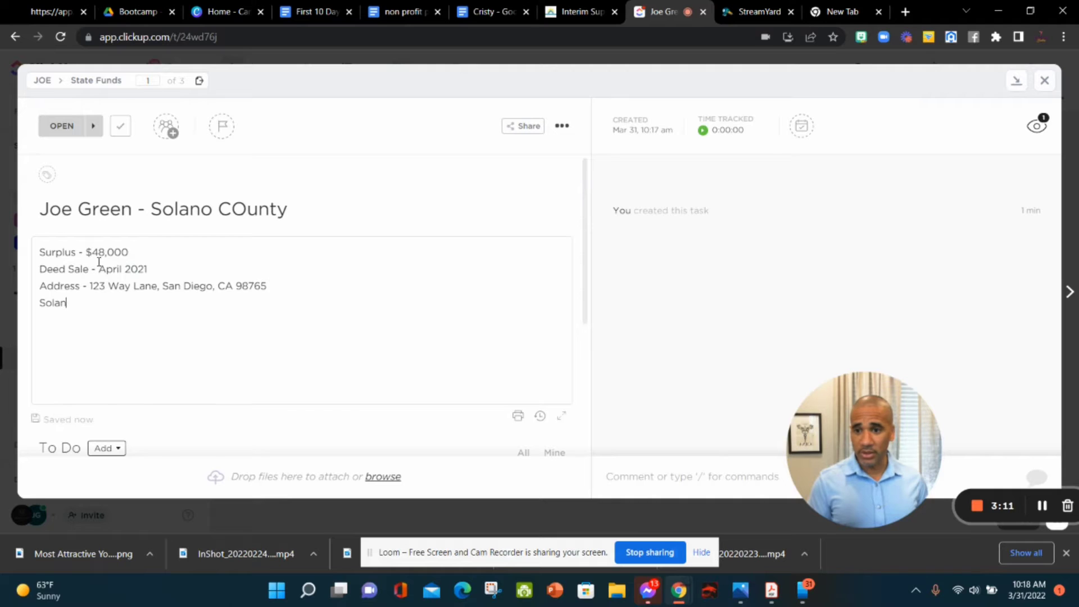
pyautogui.write('o County')
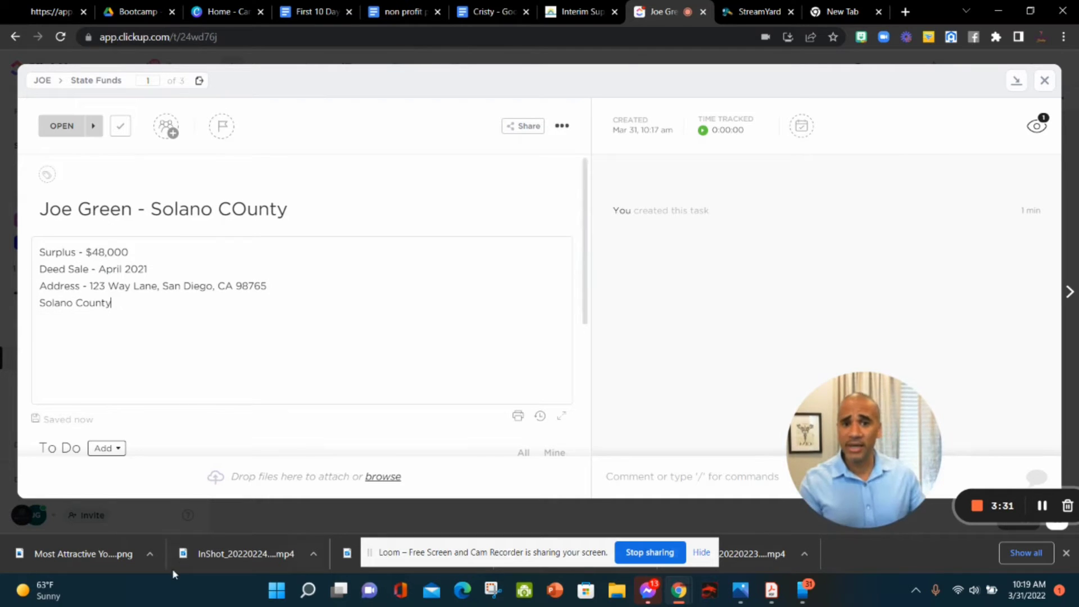
# Step: Set the due date to tomorrow, April 1, and track a few seconds of time
pyautogui.click(800, 125)
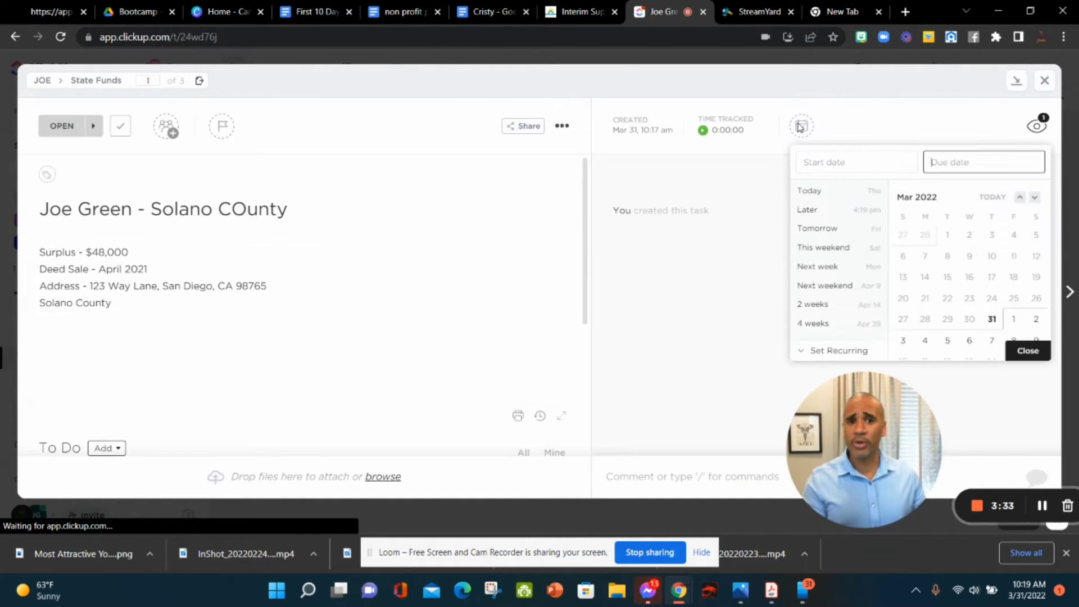
pyautogui.click(1013, 321)
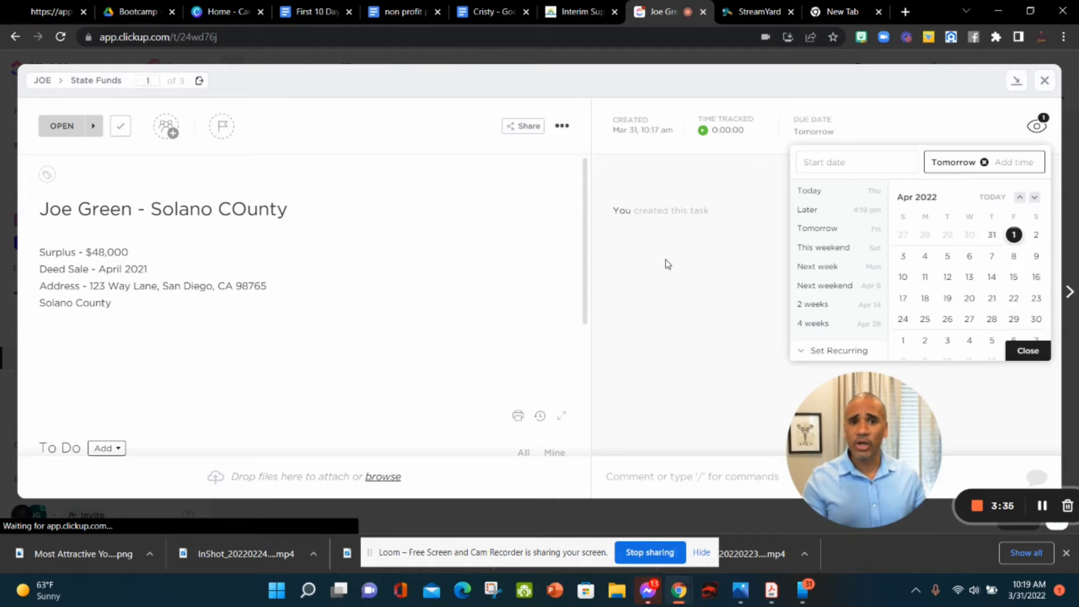
pyautogui.click(703, 131)
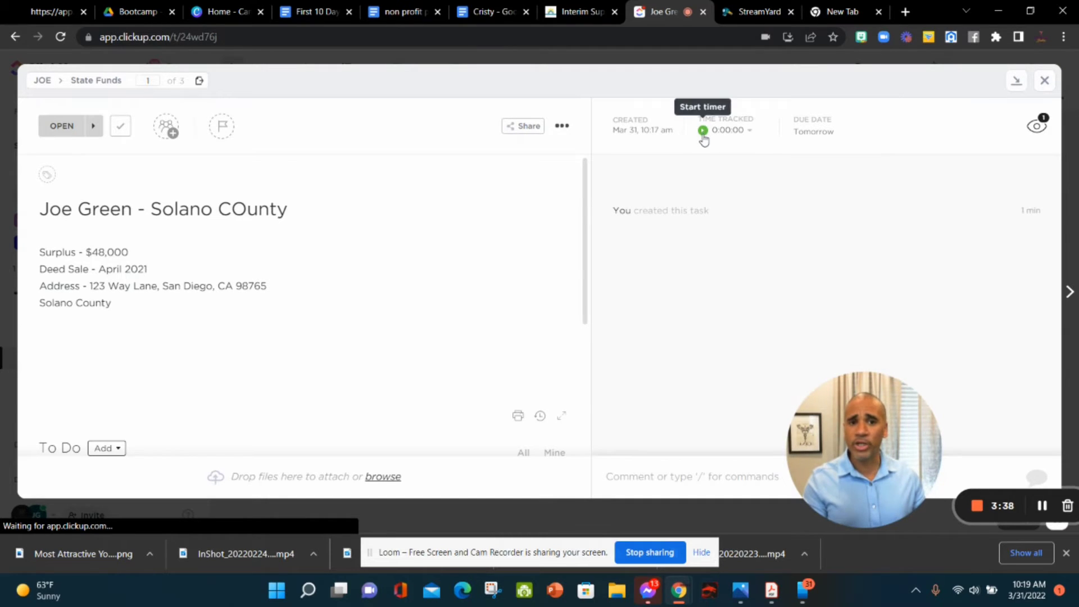
pyautogui.click(702, 131)
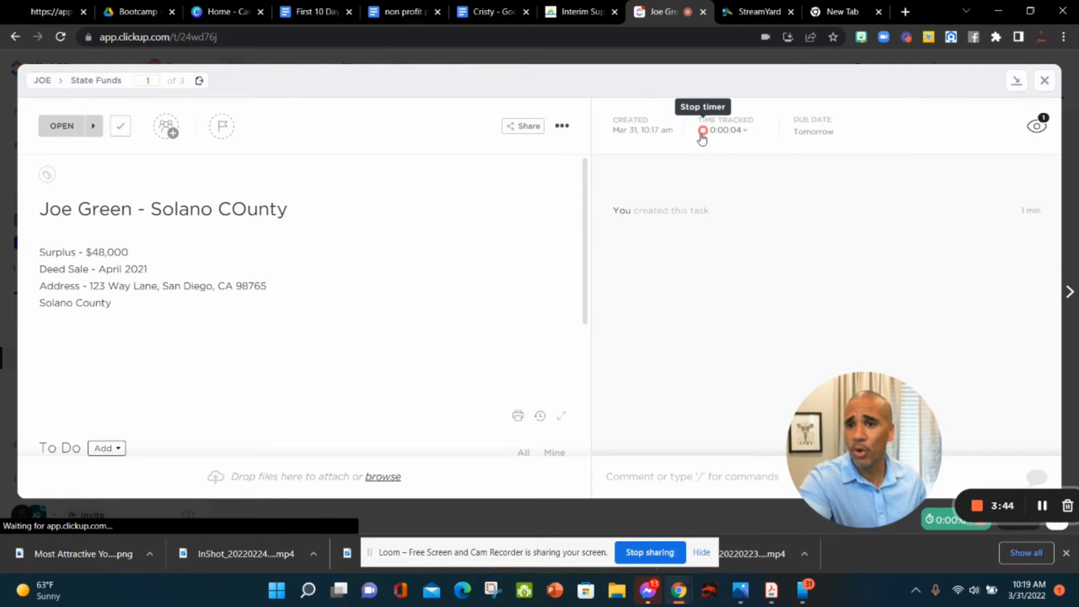
pyautogui.click(702, 130)
# Step: Assign the task to yourself after trying and removing two teammates
pyautogui.moveTo(631, 168)
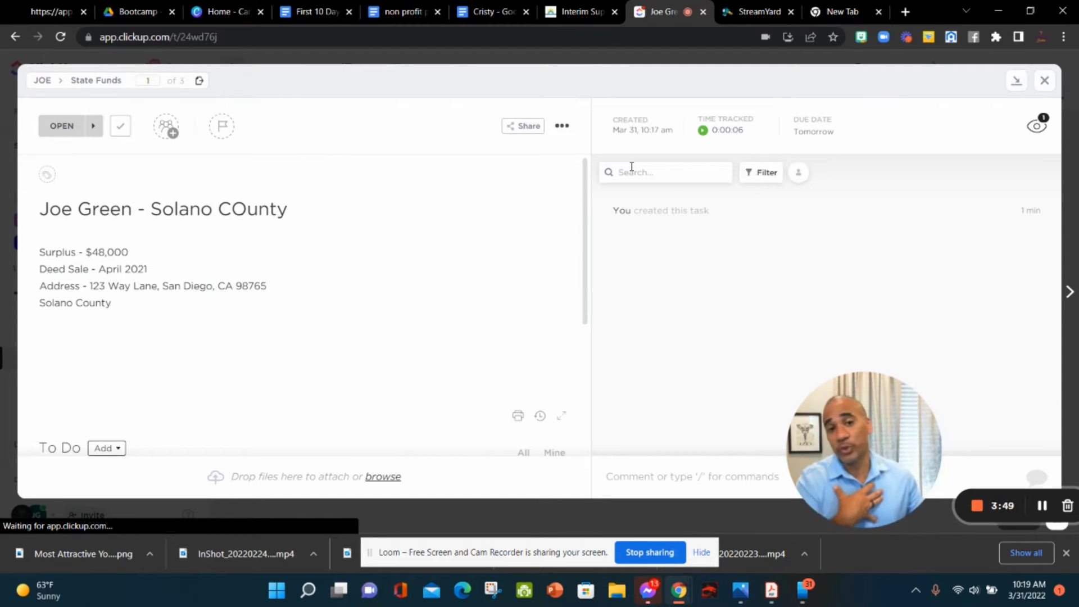
pyautogui.click(167, 127)
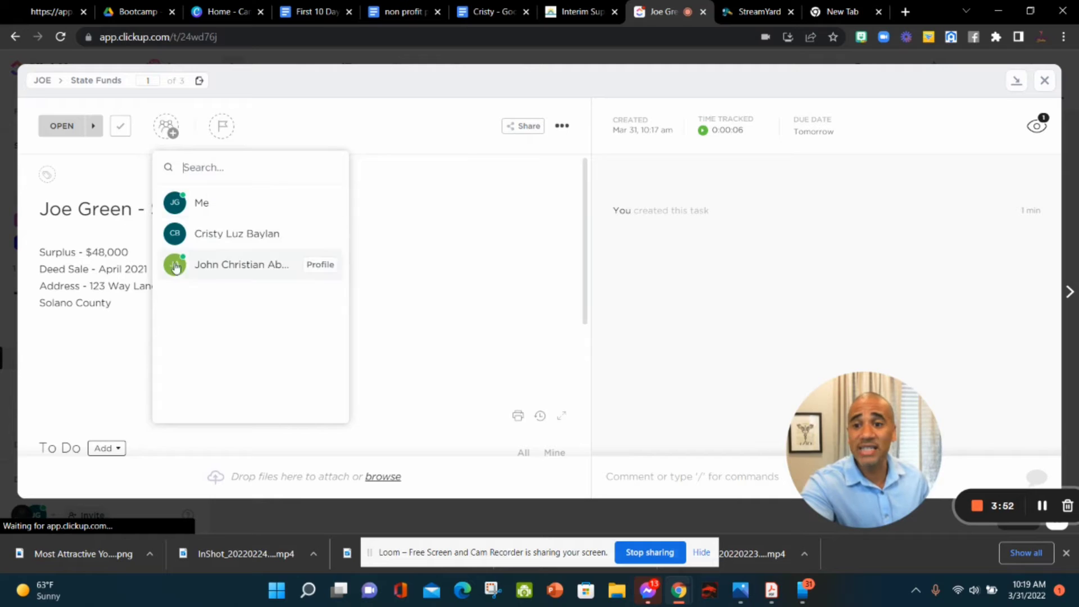
pyautogui.click(212, 234)
pyautogui.click(176, 131)
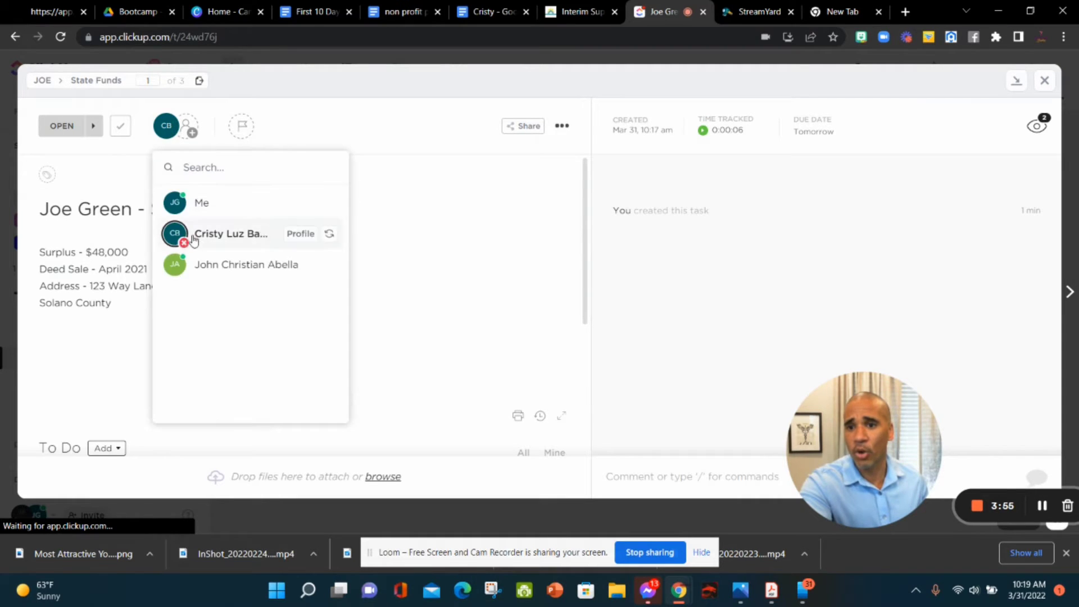
pyautogui.click(191, 264)
pyautogui.click(196, 115)
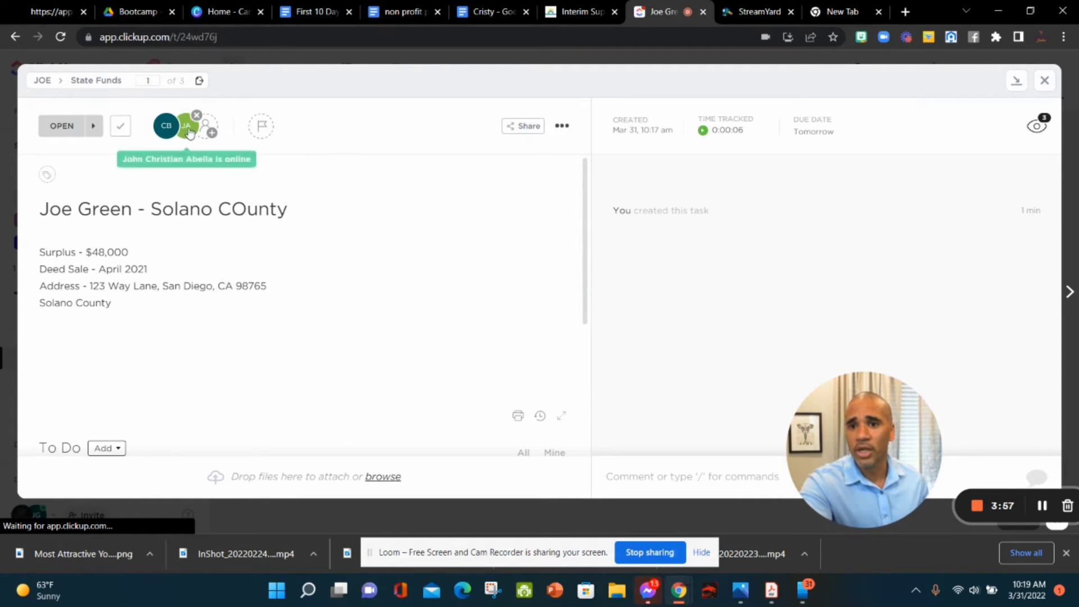
pyautogui.click(177, 116)
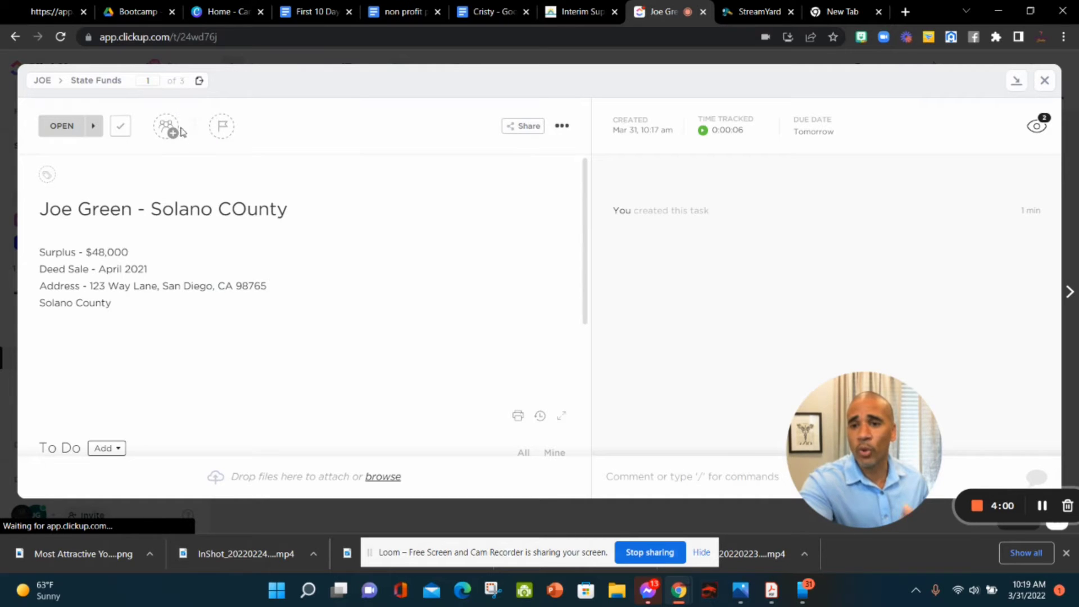
pyautogui.click(170, 128)
pyautogui.click(168, 127)
pyautogui.click(169, 127)
pyautogui.click(214, 216)
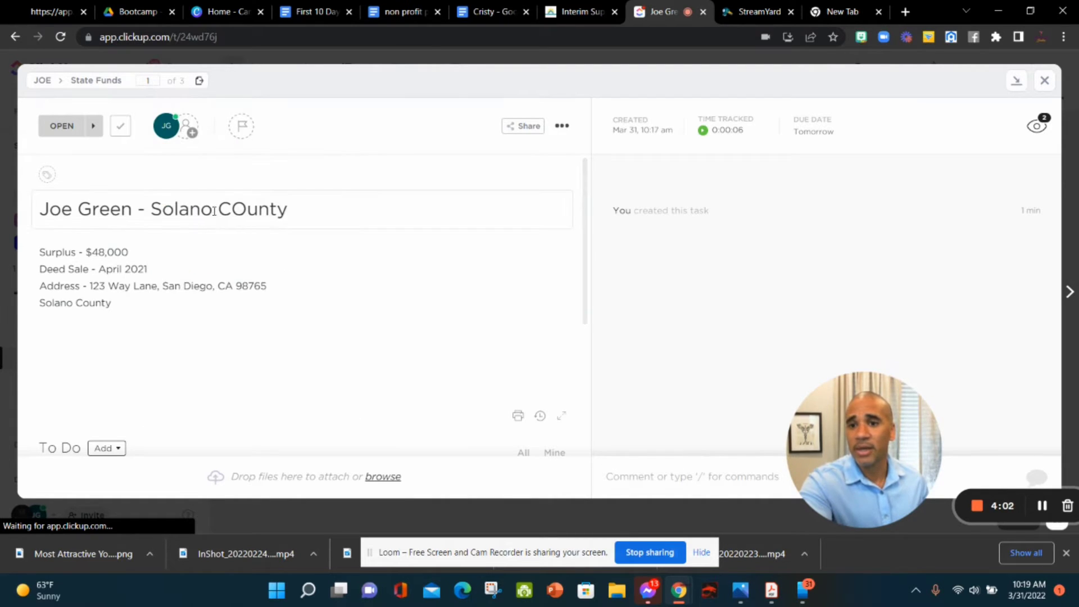
# Step: Set the task priority to Normal
pyautogui.click(235, 133)
pyautogui.click(263, 204)
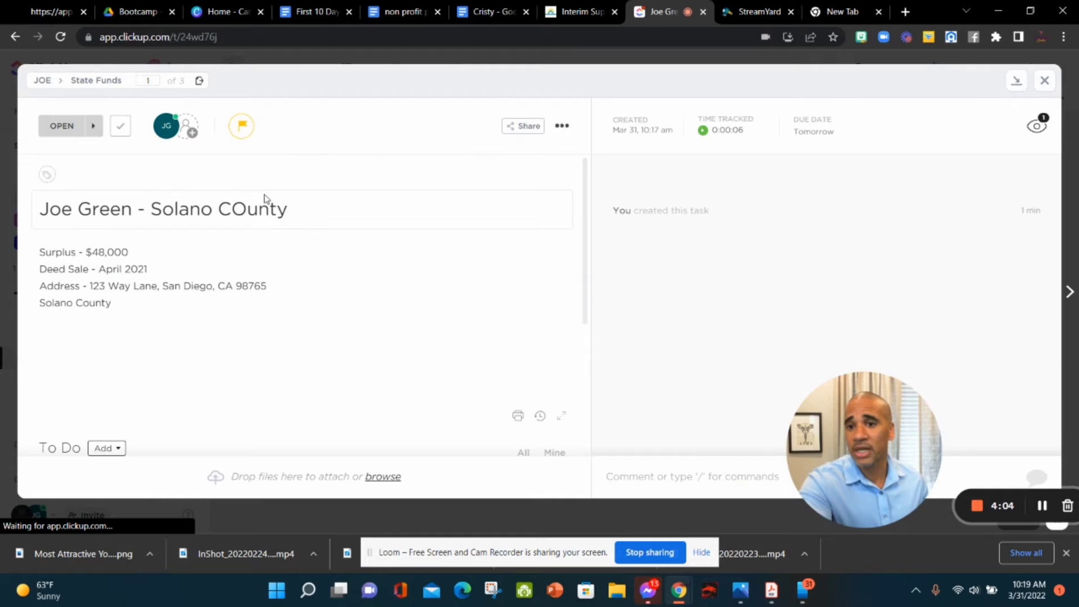
pyautogui.click(242, 126)
pyautogui.click(261, 221)
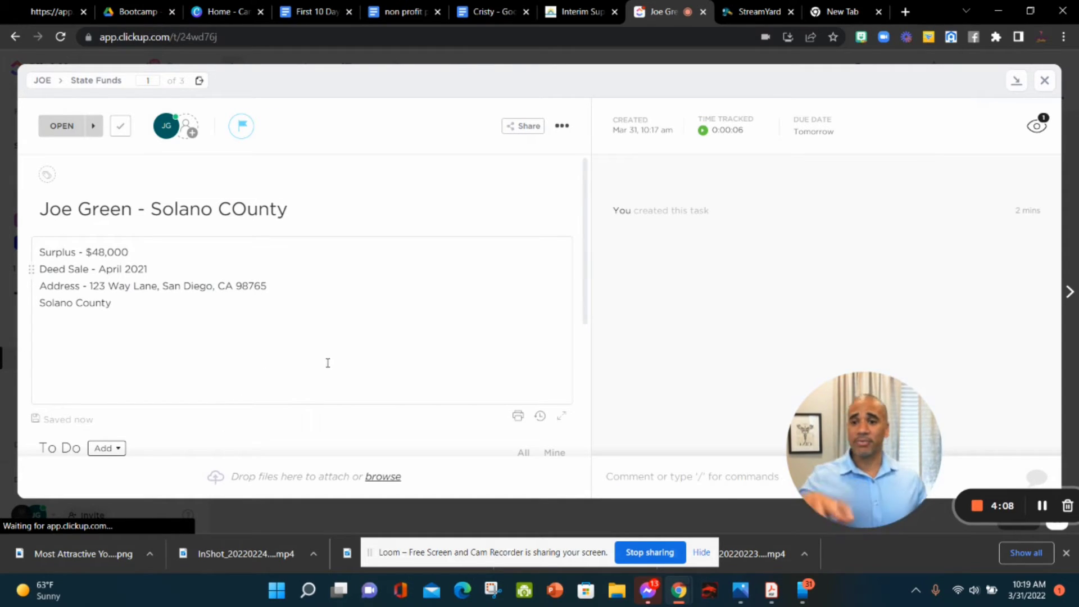
# Step: Start an 'Other info' description line, correct the title to 'Solano County', and close the task
pyautogui.press('Return')
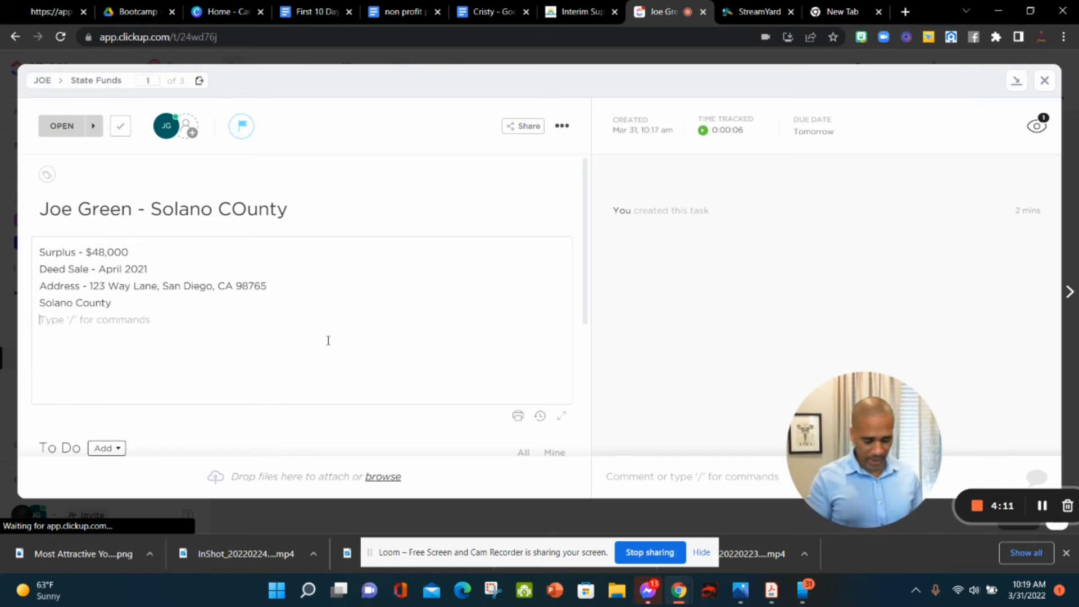
pyautogui.write('Other info - Blah blah blah')
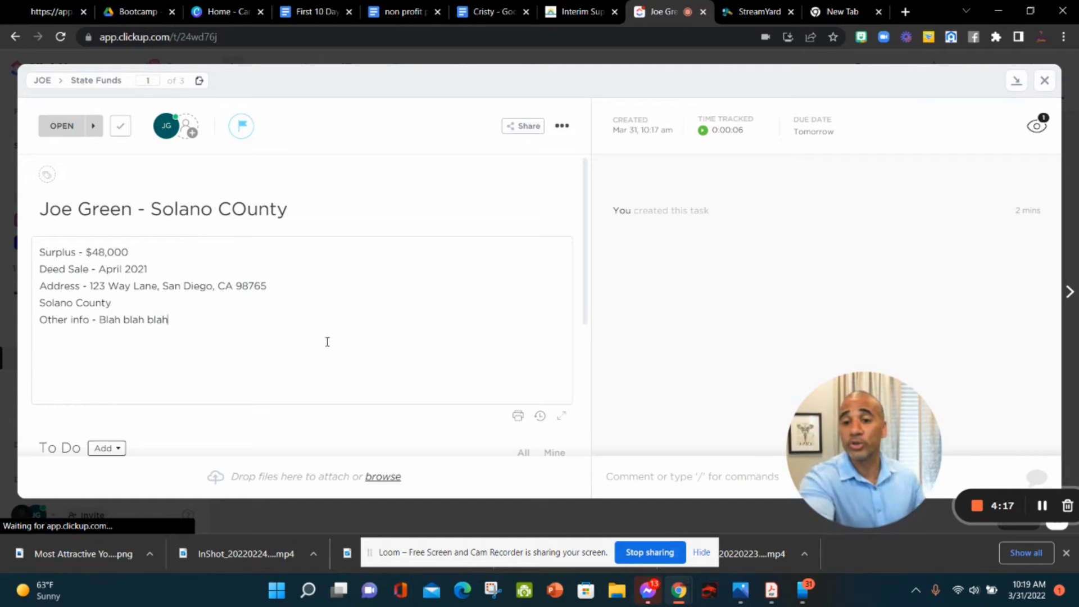
pyautogui.click(247, 212)
pyautogui.press('BackSpace')
pyautogui.write('o')
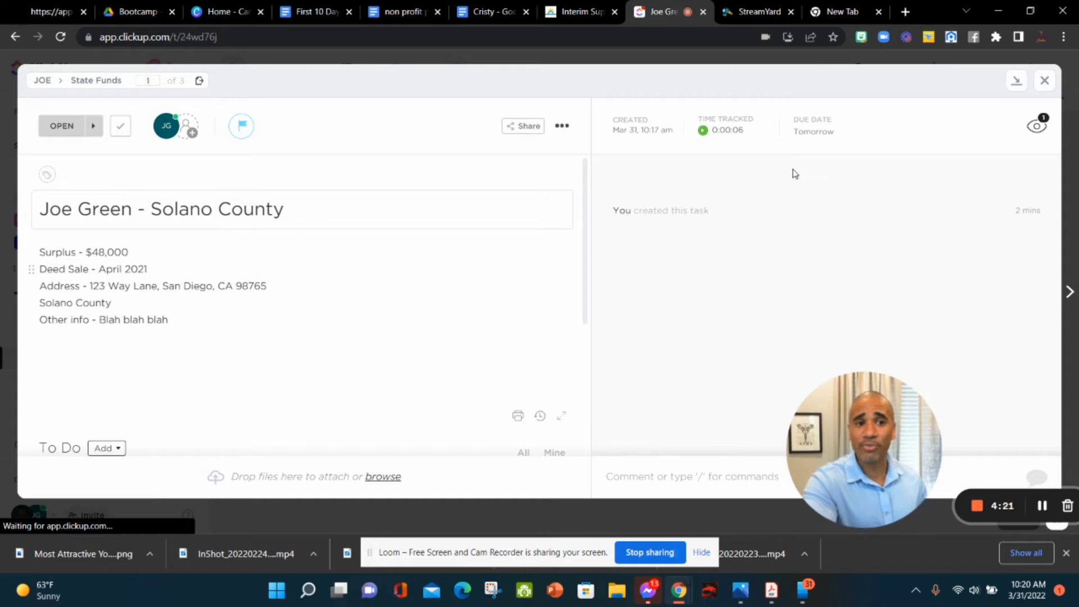
pyautogui.click(1044, 80)
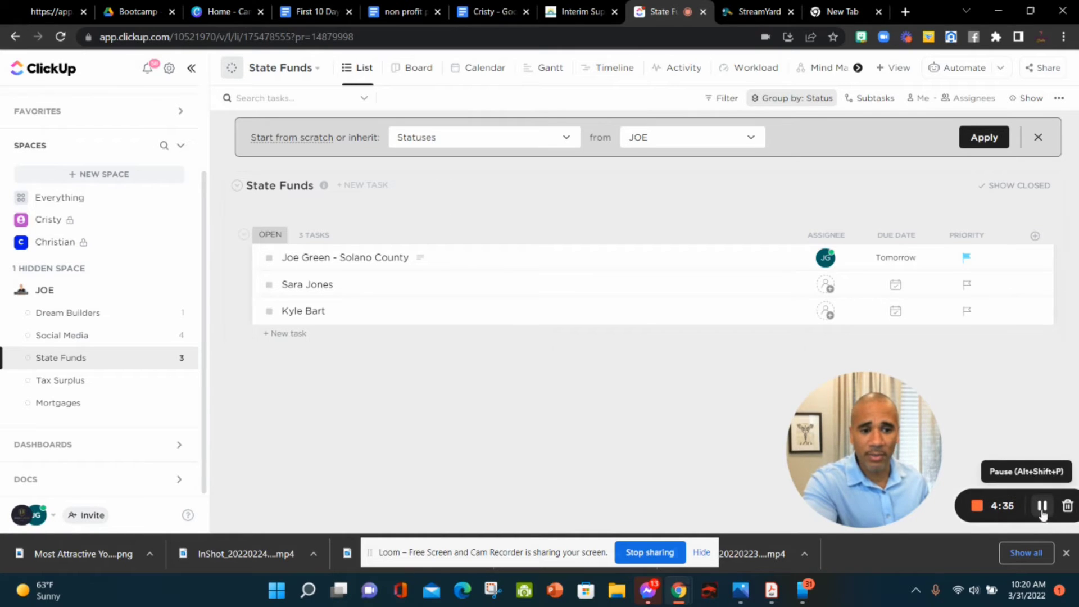
# Step: Switch State Funds to Board view and move the Solano County card to In Progress
pyautogui.moveTo(580, 543); pyautogui.dragTo(347, 432)
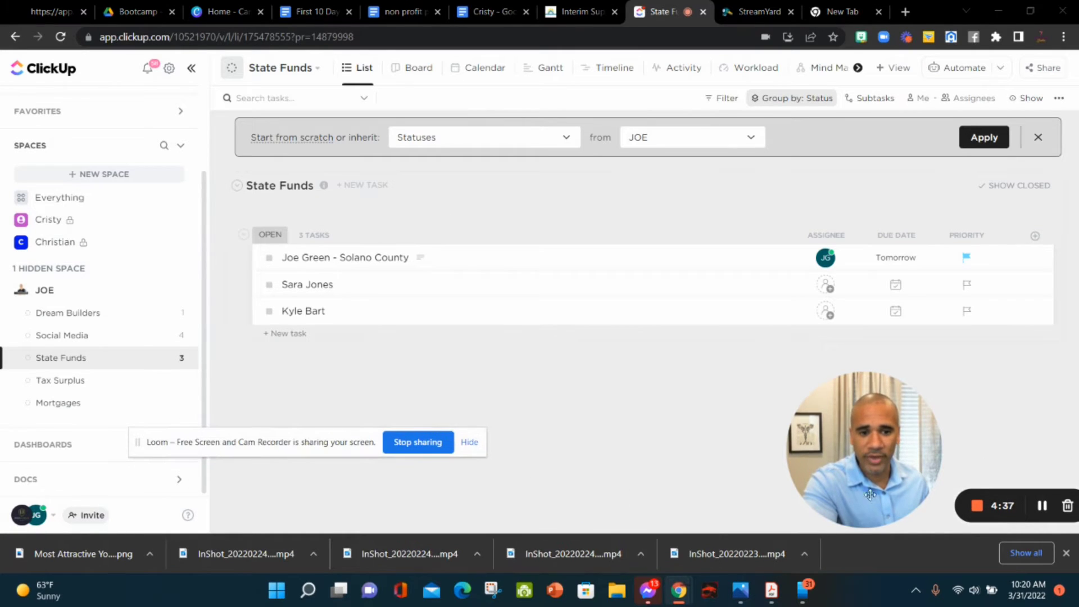
pyautogui.click(415, 71)
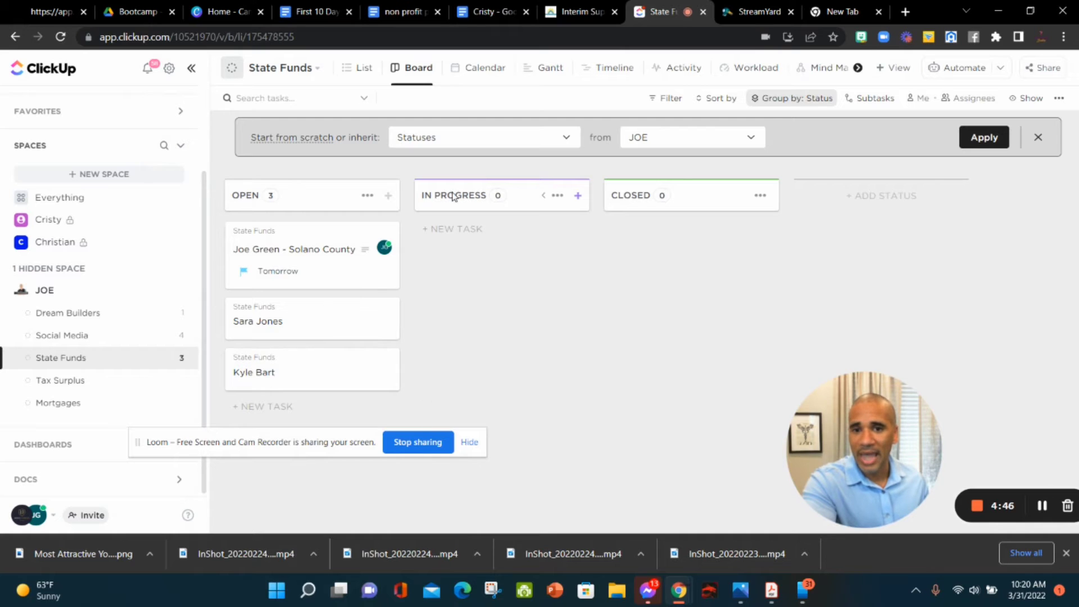
pyautogui.moveTo(306, 250); pyautogui.dragTo(488, 254)
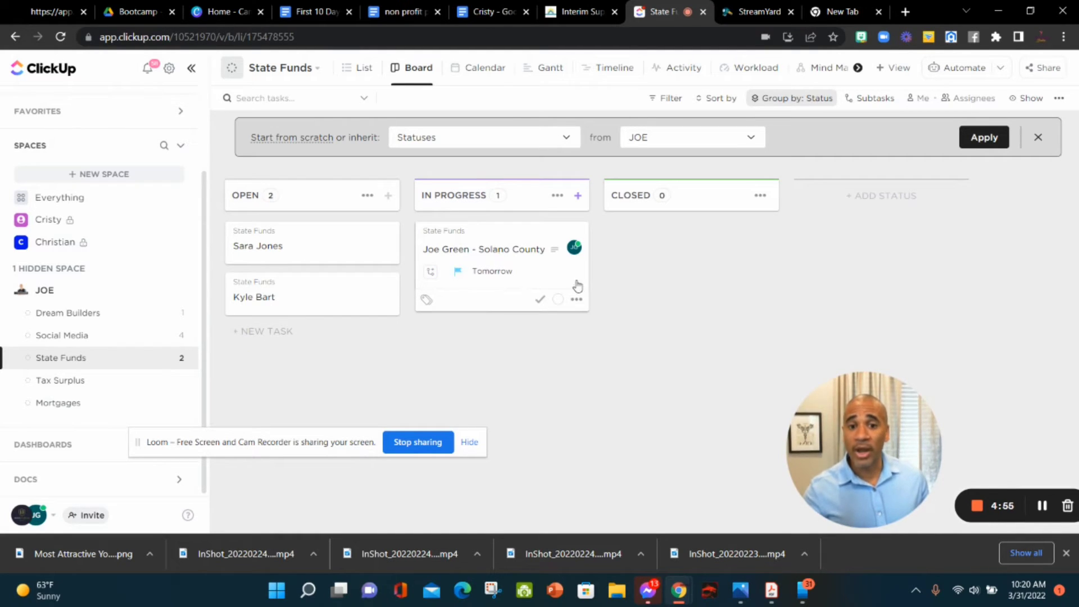
# Step: Add a 'DENIED - CALL BACK' status column that applies to this list only
pyautogui.click(873, 200)
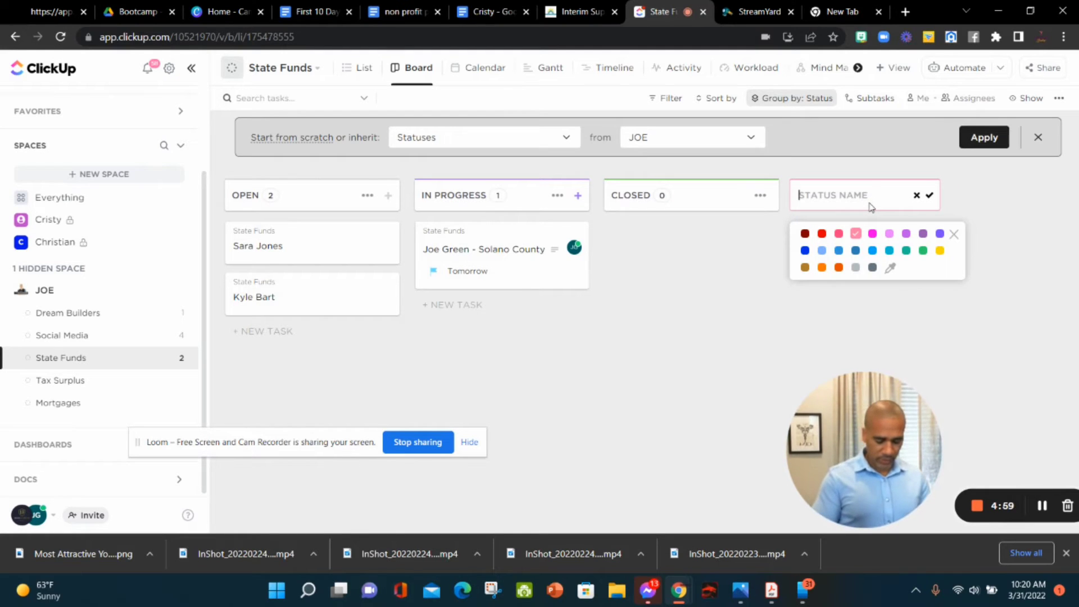
pyautogui.write('DENIED - CALL BACK')
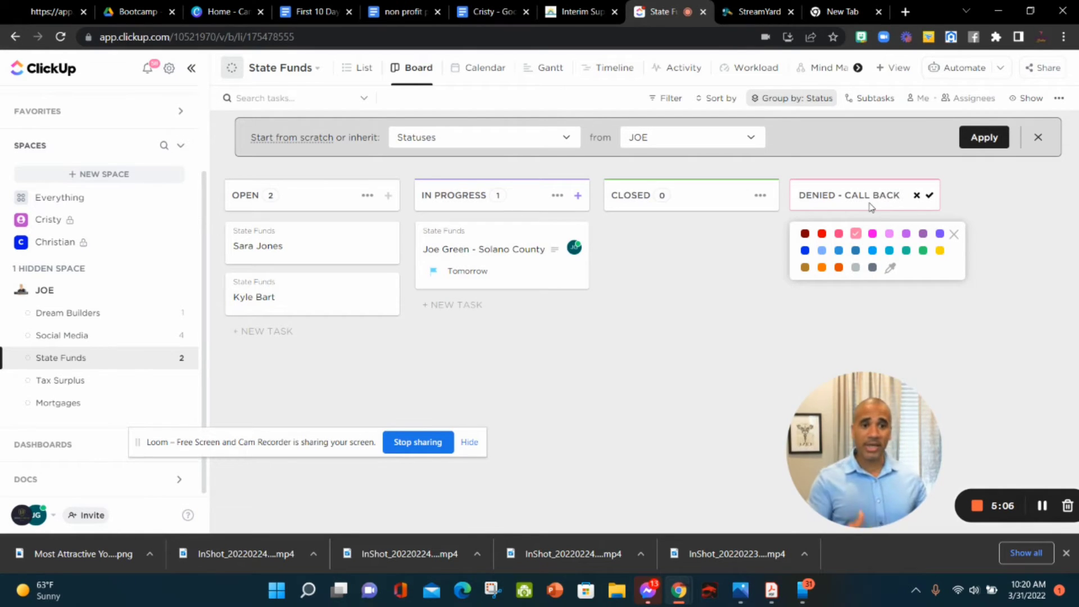
pyautogui.click(929, 196)
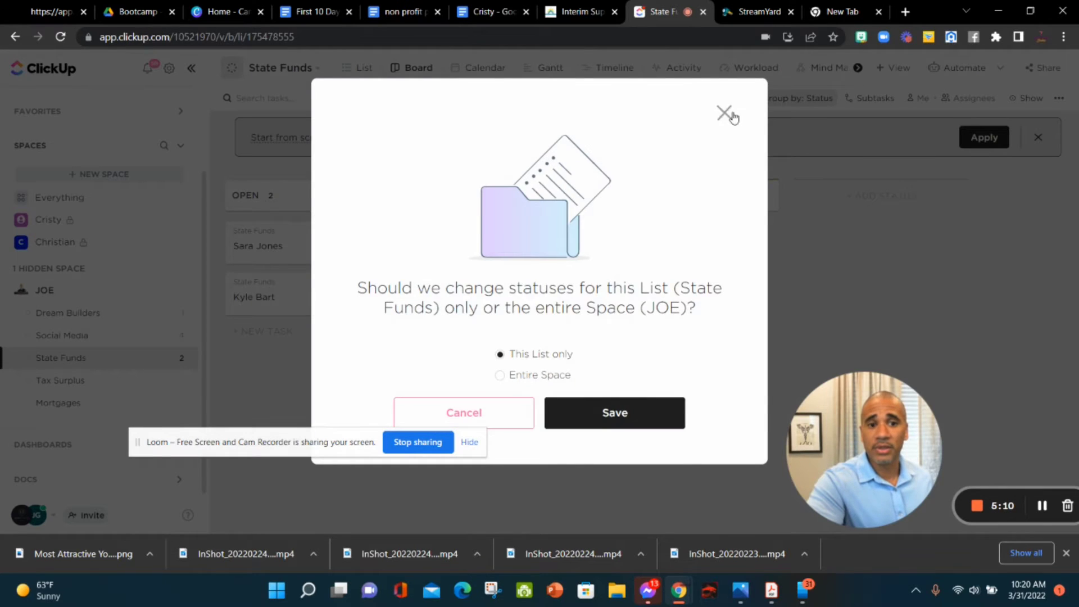
pyautogui.click(731, 115)
pyautogui.click(899, 194)
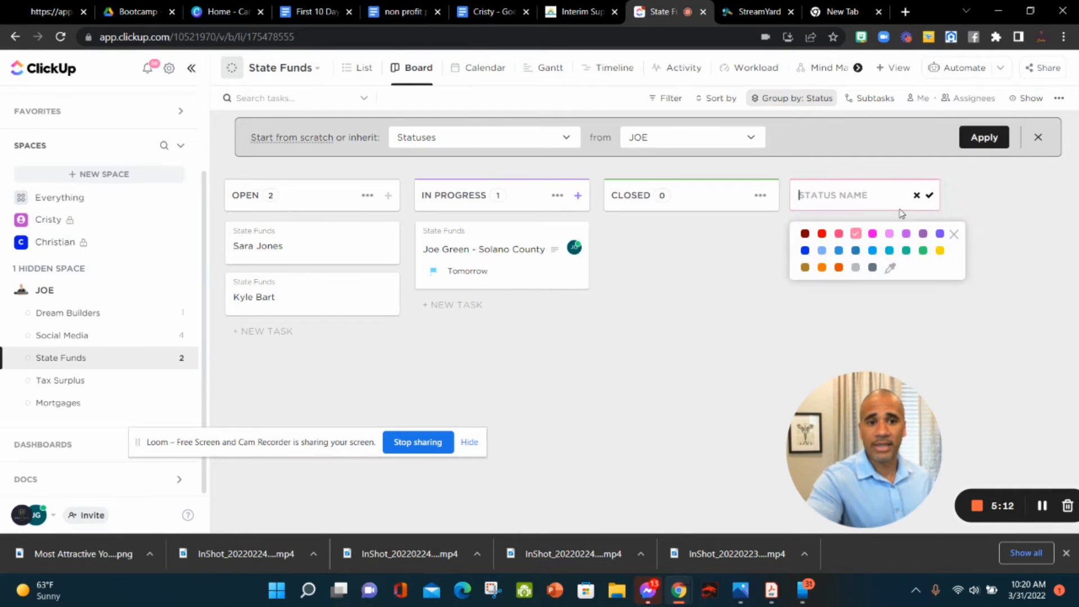
pyautogui.write('DENIED - CALL BACK')
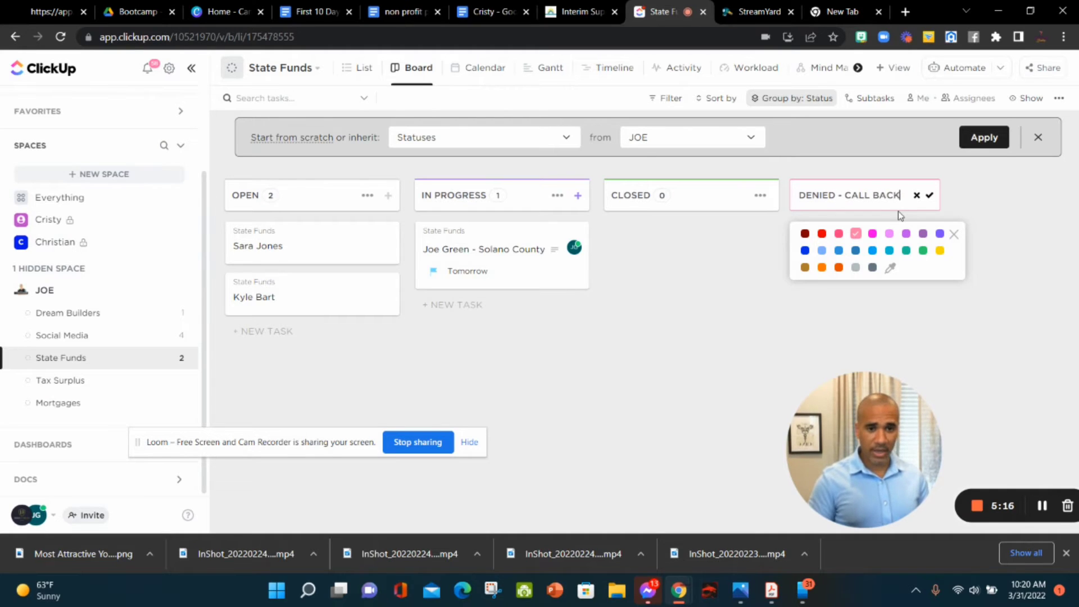
pyautogui.click(930, 196)
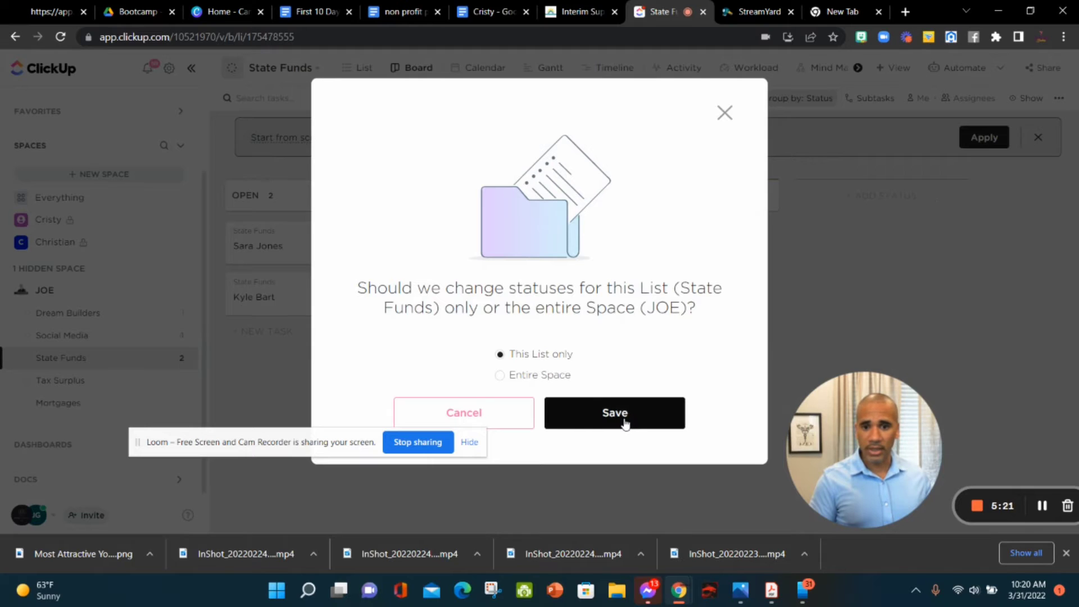
pyautogui.click(625, 422)
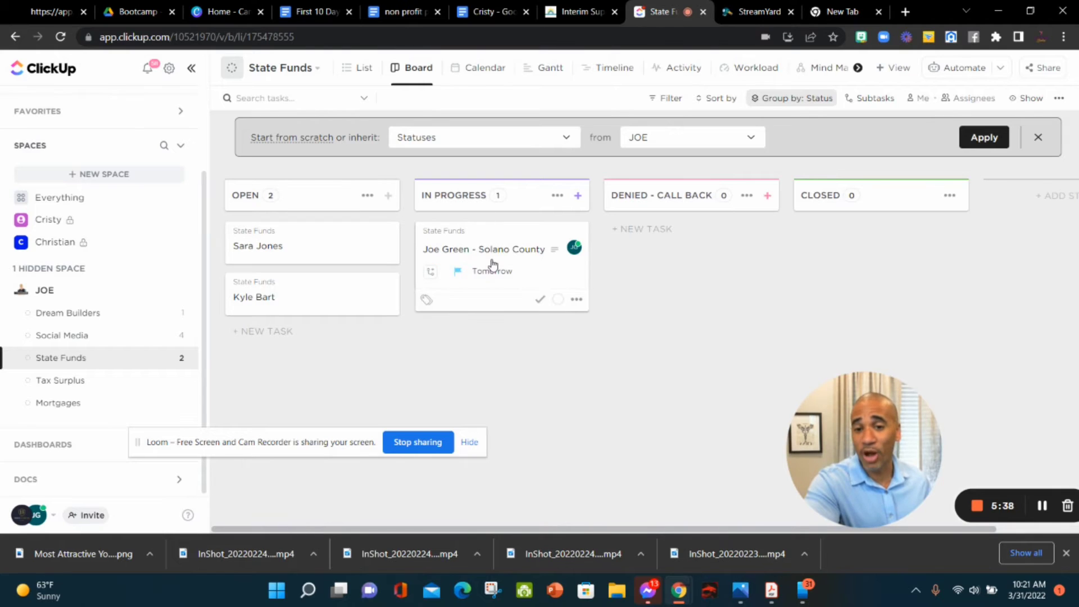
# Step: Comment 'Sending information to email address on 3/31/2022' on the Solano County task
pyautogui.click(536, 261)
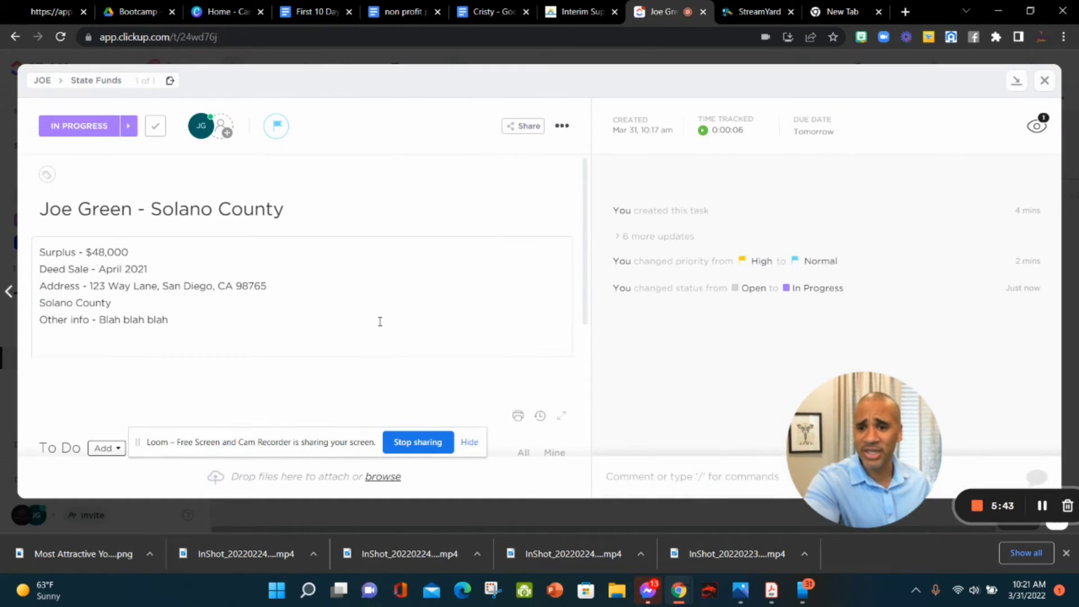
pyautogui.moveTo(849, 483); pyautogui.dragTo(78, 410)
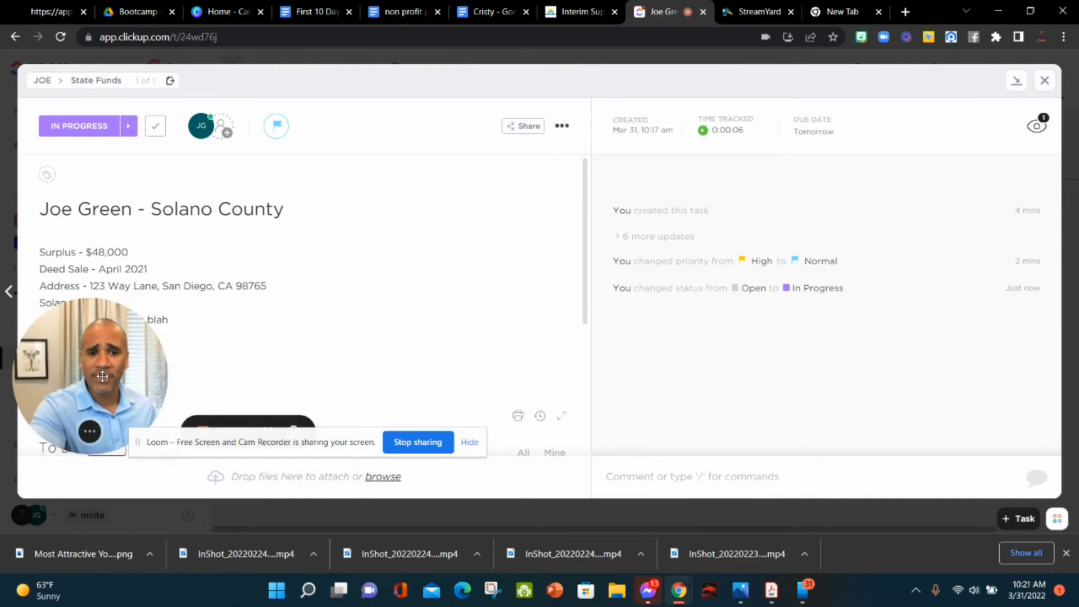
pyautogui.click(677, 489)
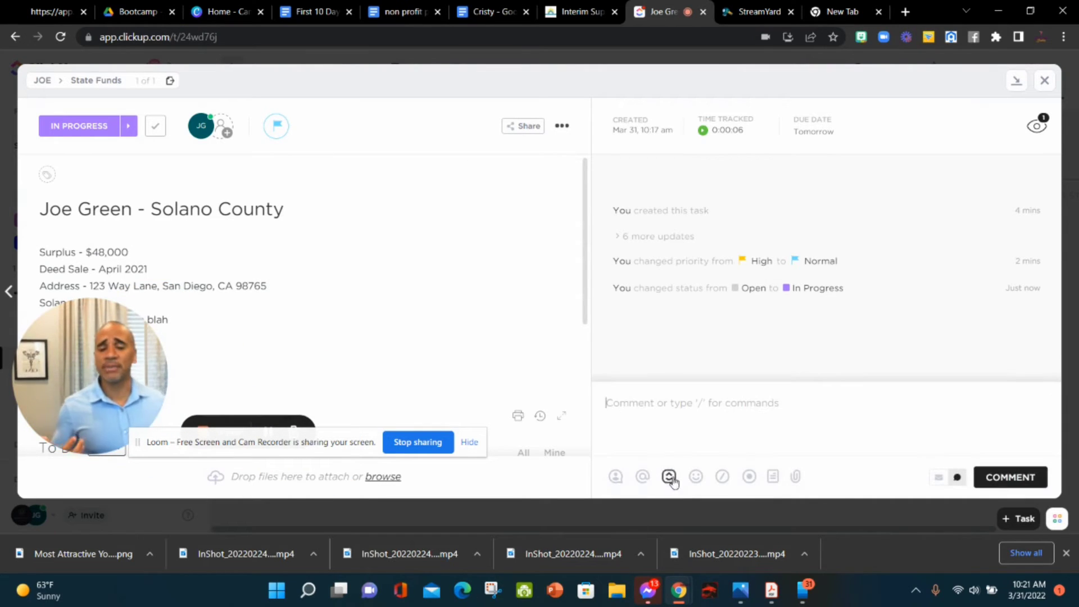
pyautogui.write('Sending ')
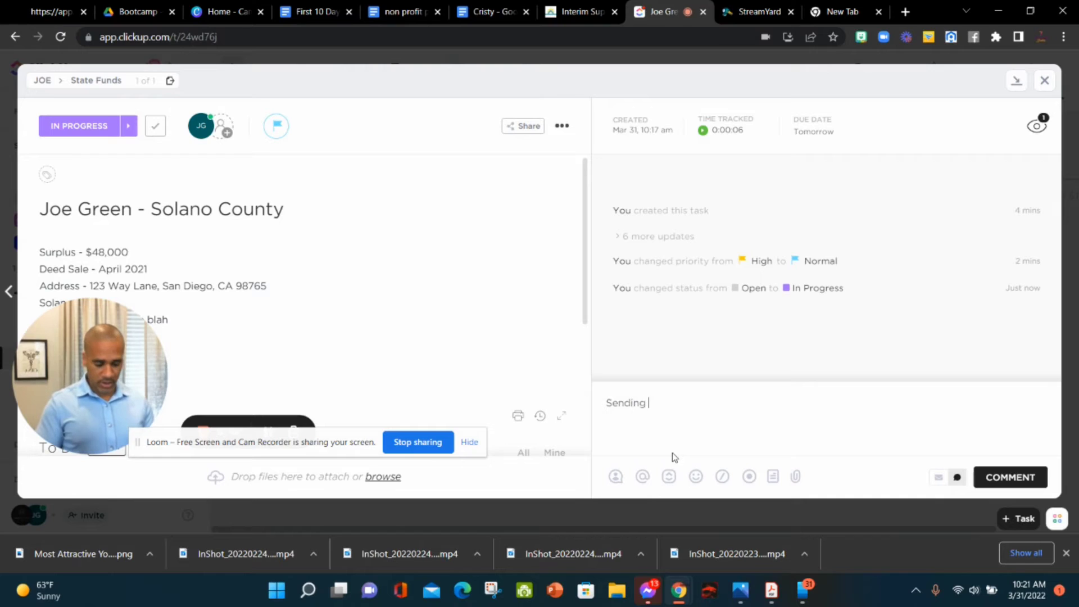
pyautogui.write('information to')
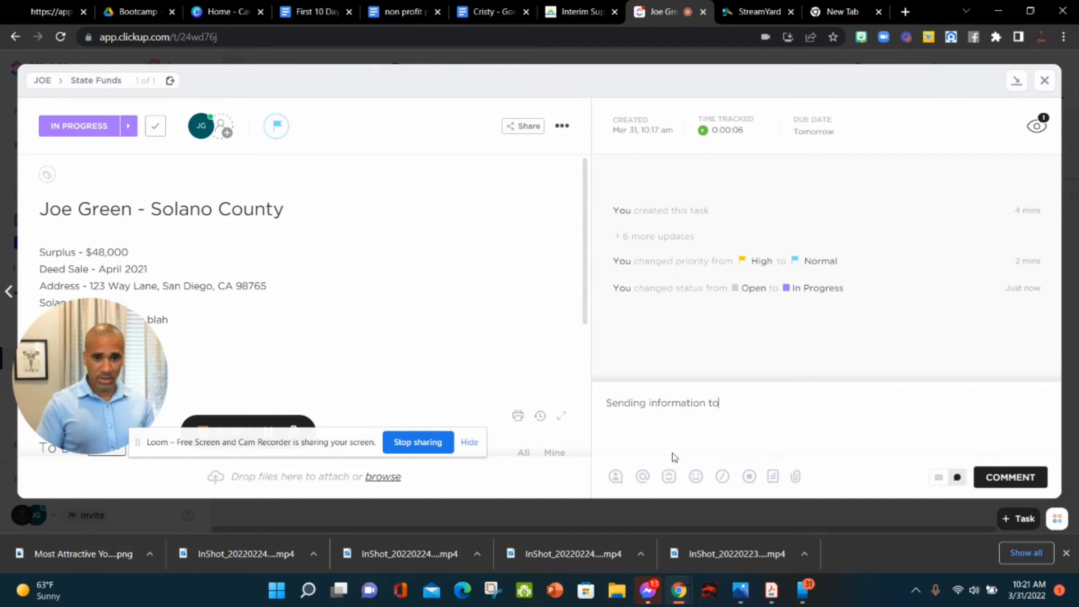
pyautogui.write(' email a')
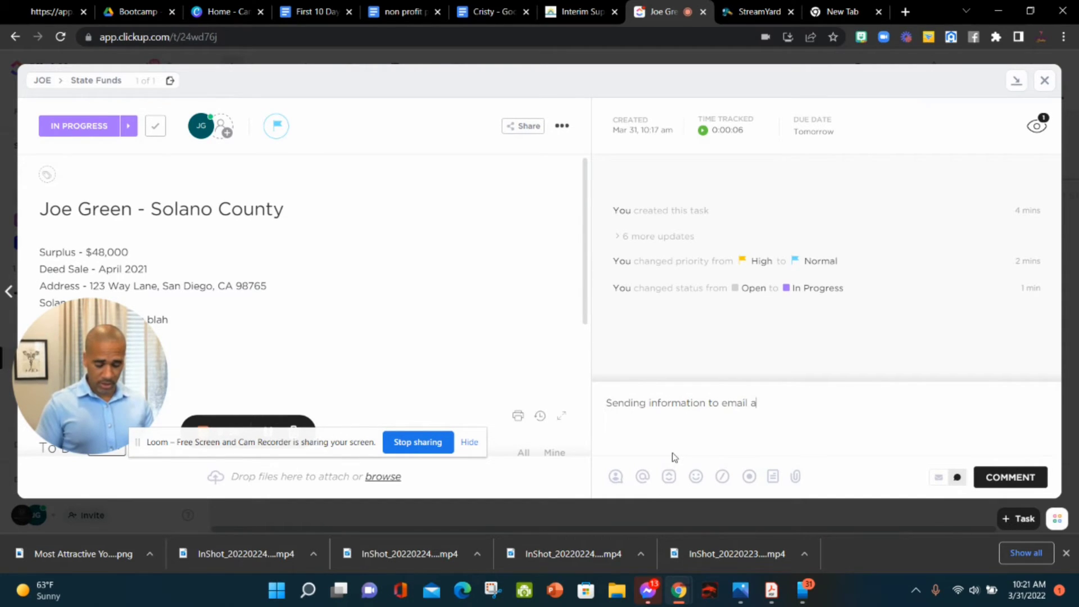
pyautogui.write('ddress on')
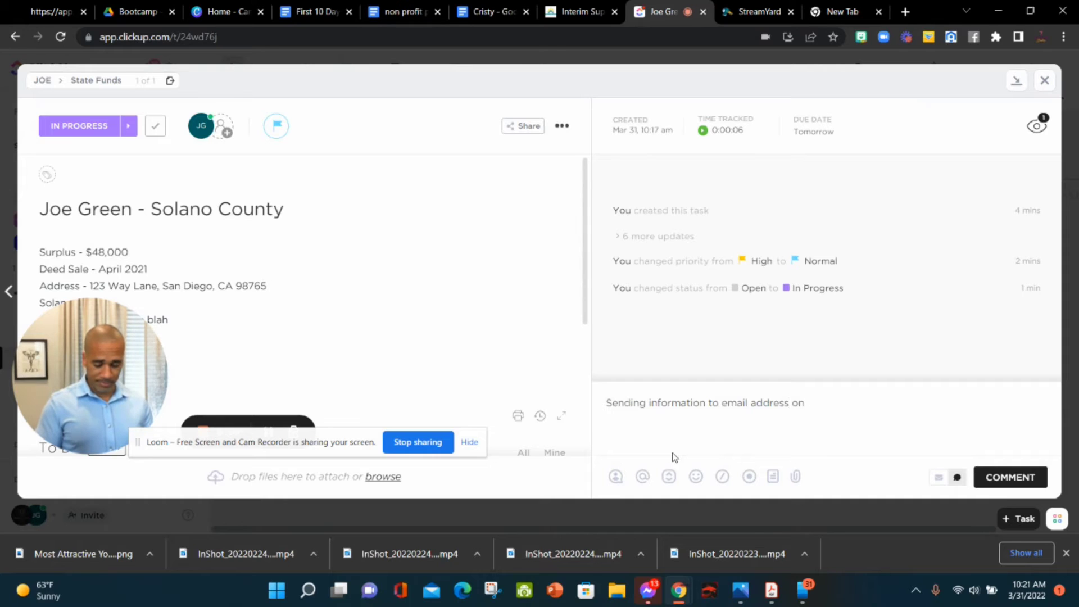
pyautogui.write(' 3/31/2')
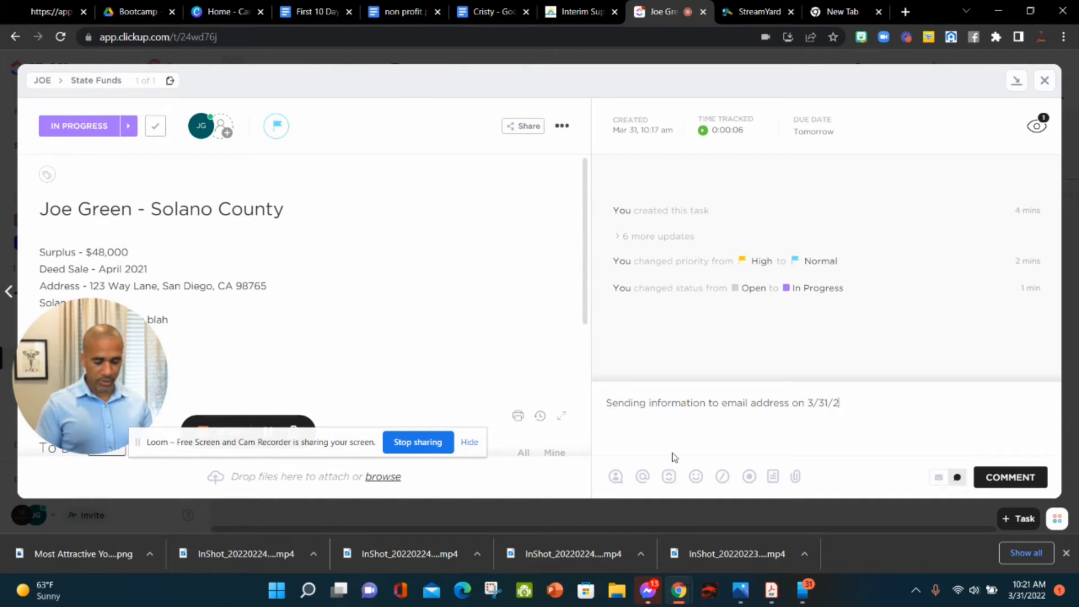
pyautogui.write('022')
pyautogui.press('Return')
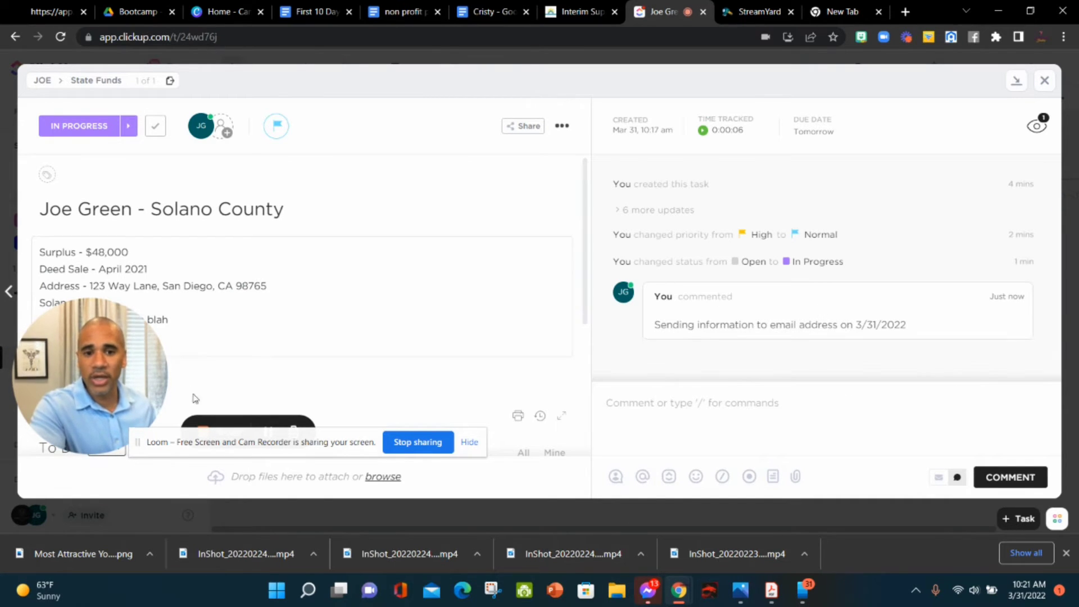
pyautogui.moveTo(112, 377); pyautogui.dragTo(327, 378)
# Step: Append an 'Email address:' line with the client's email to the description, then close the task
pyautogui.click(167, 328)
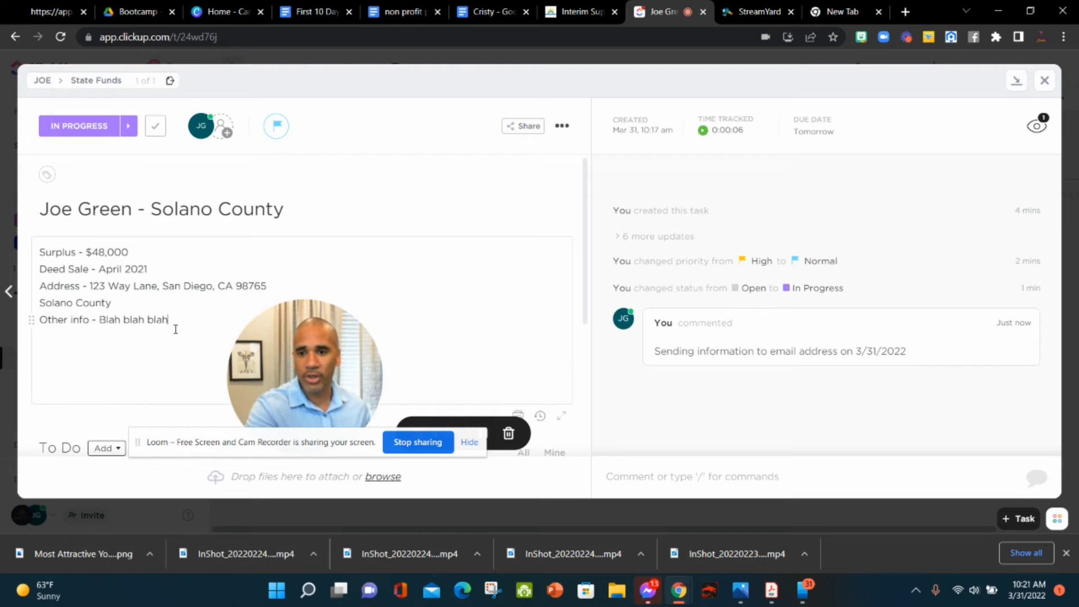
pyautogui.press('Return')
pyautogui.write('Emai')
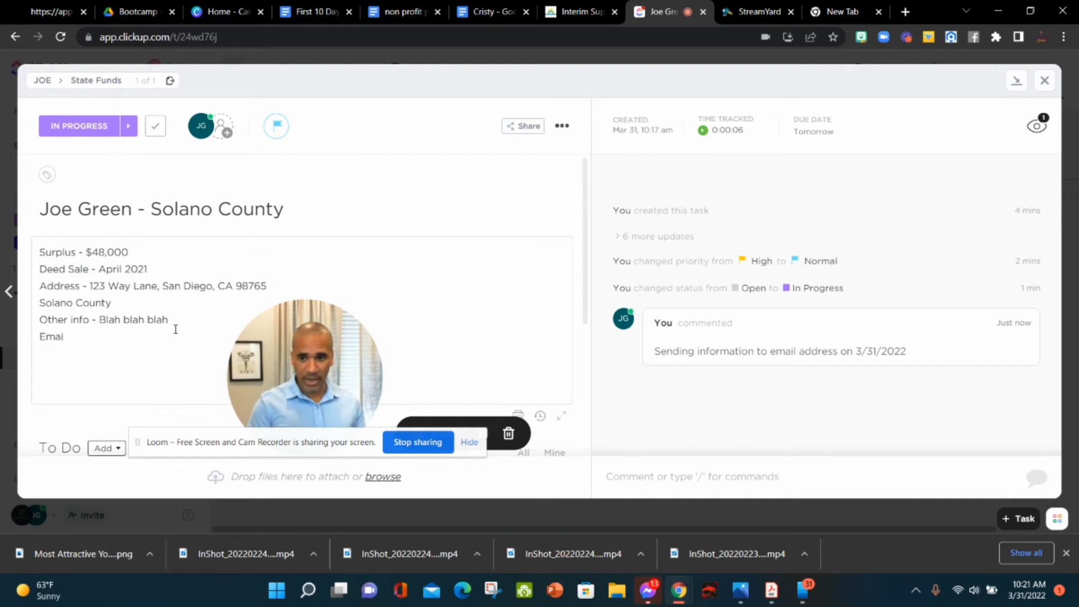
pyautogui.write('l address')
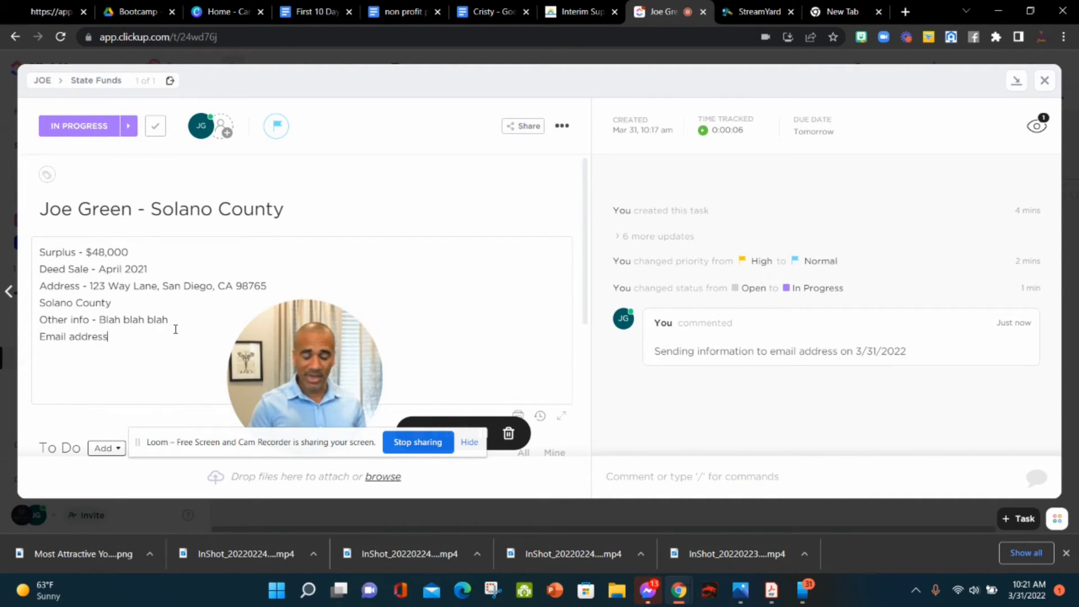
pyautogui.write(': ')
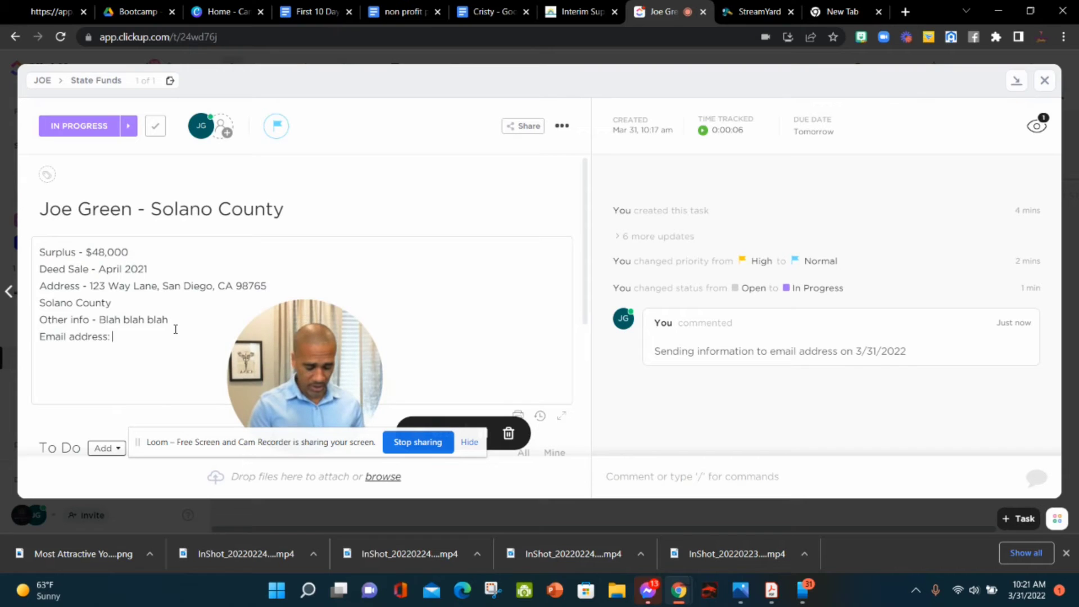
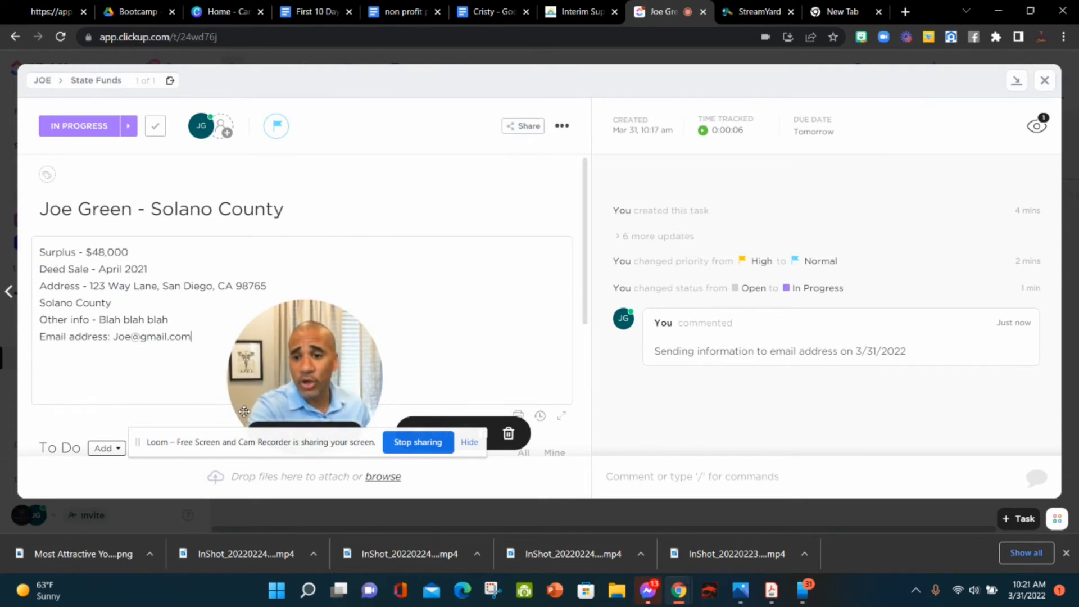
pyautogui.click(1044, 80)
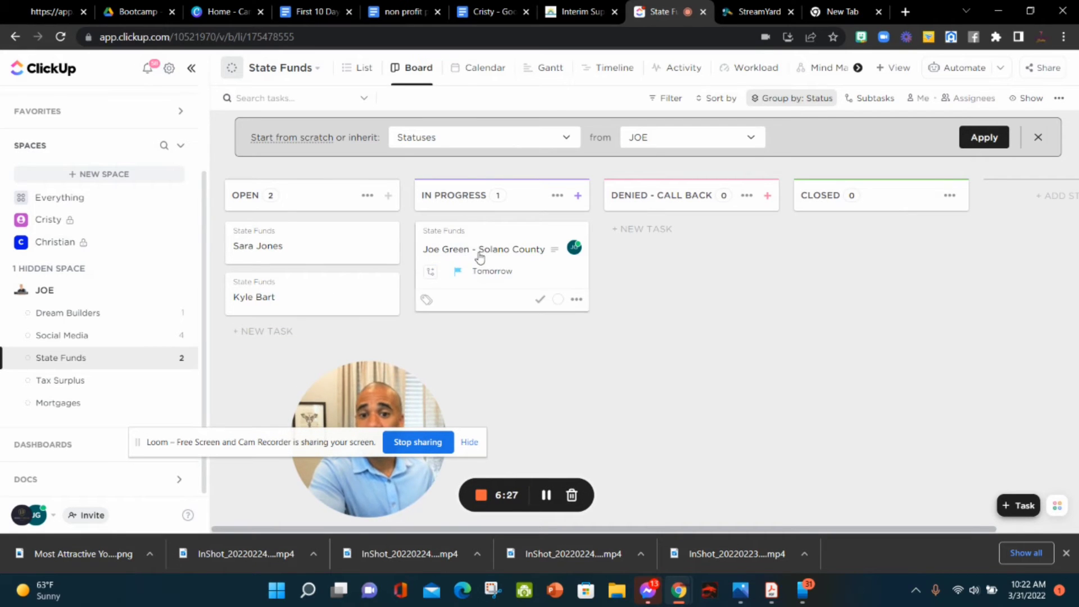
# Step: Move the Solano County card into the Denied - Call Back column
pyautogui.moveTo(482, 252); pyautogui.dragTo(655, 248)
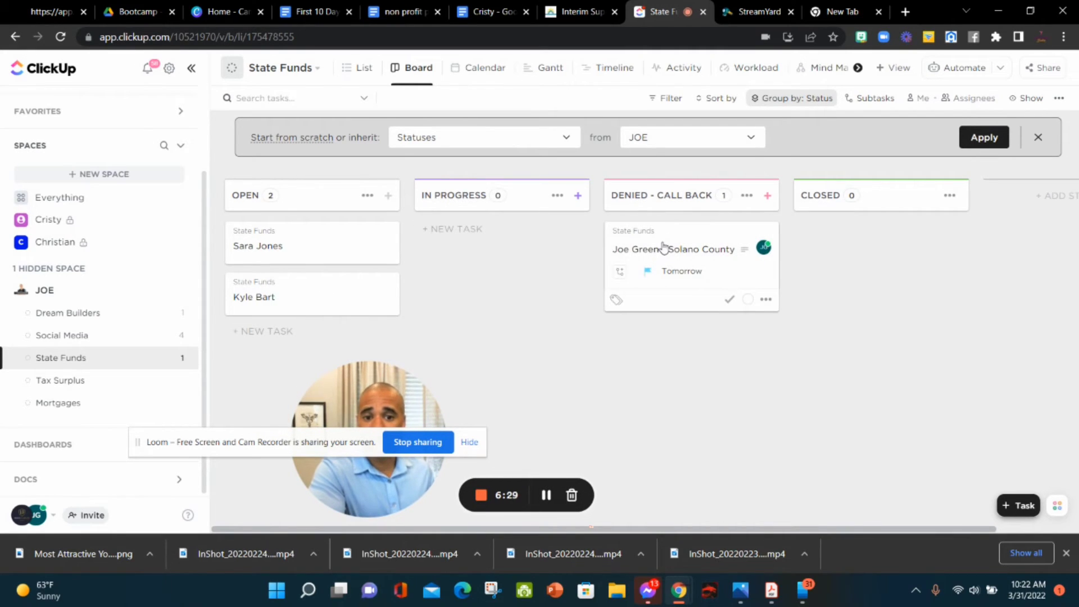
pyautogui.click(765, 301)
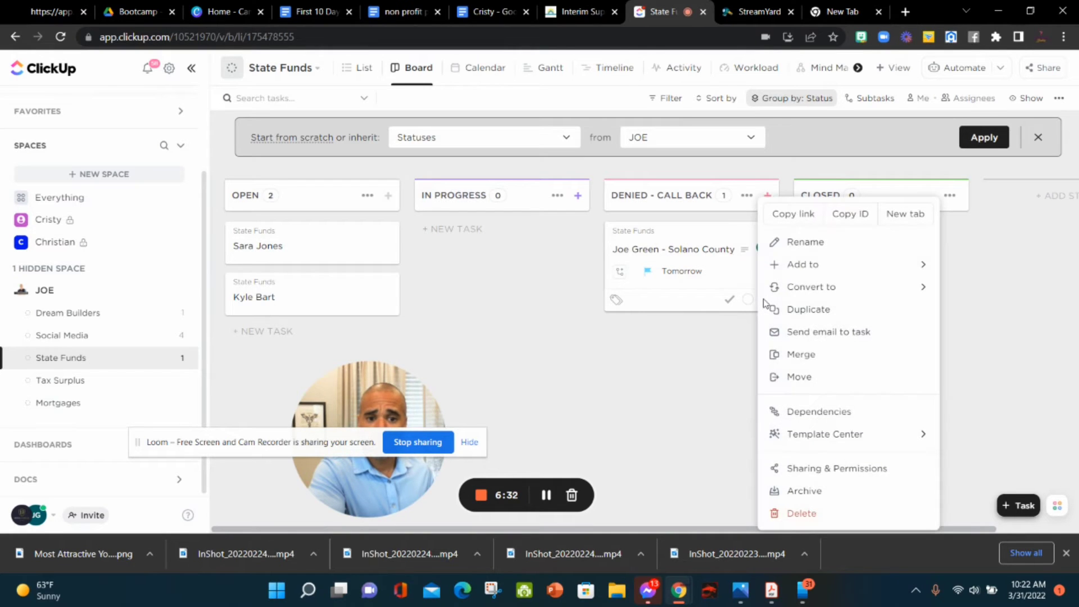
pyautogui.click(715, 275)
# Step: Change the Solano County task's due date to April 30
pyautogui.click(709, 275)
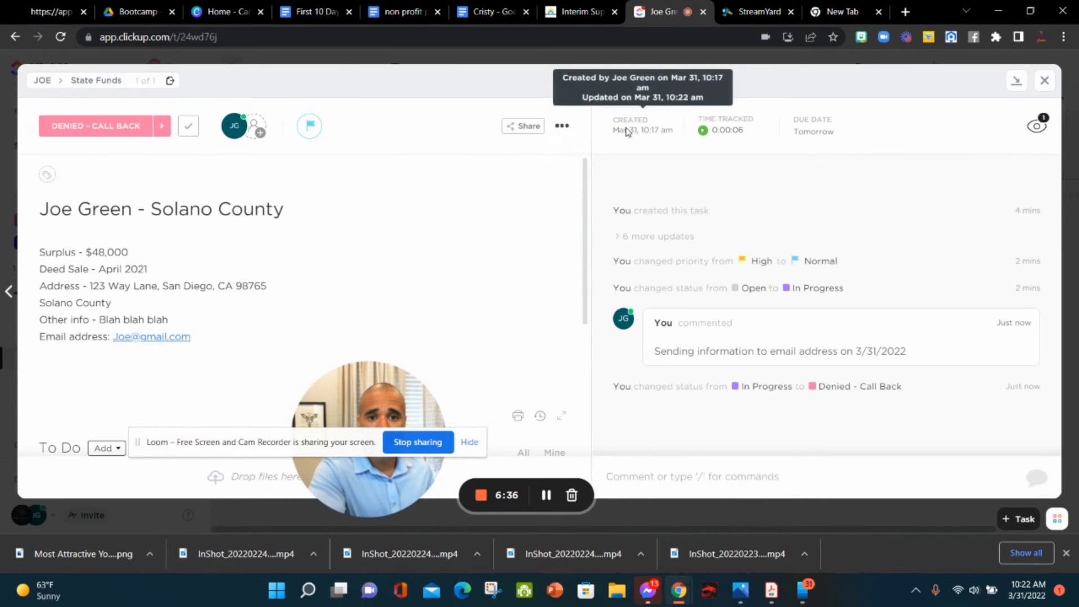
pyautogui.click(812, 132)
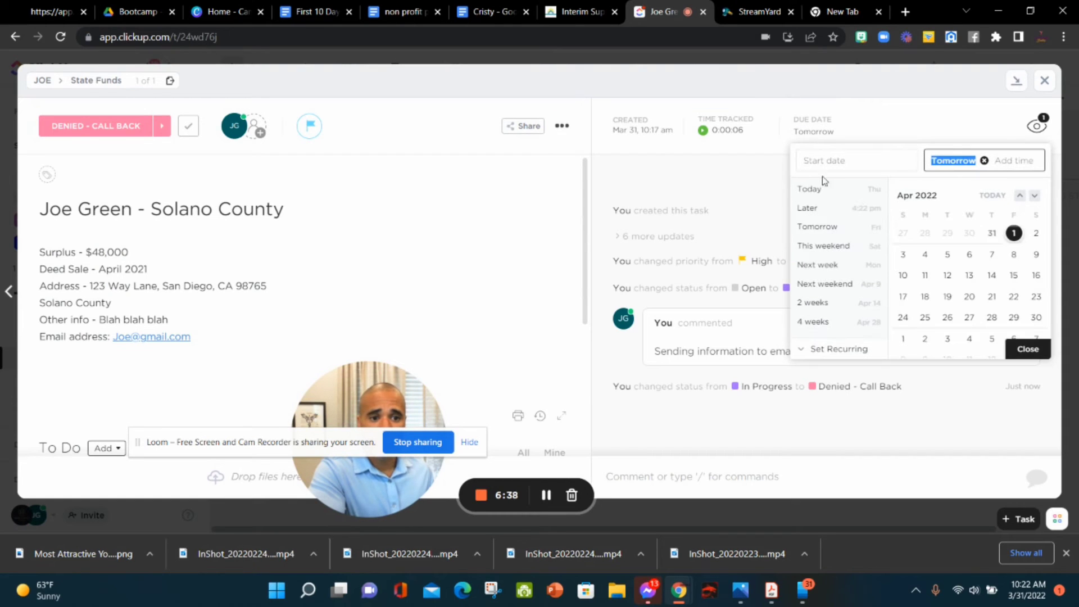
pyautogui.click(1036, 317)
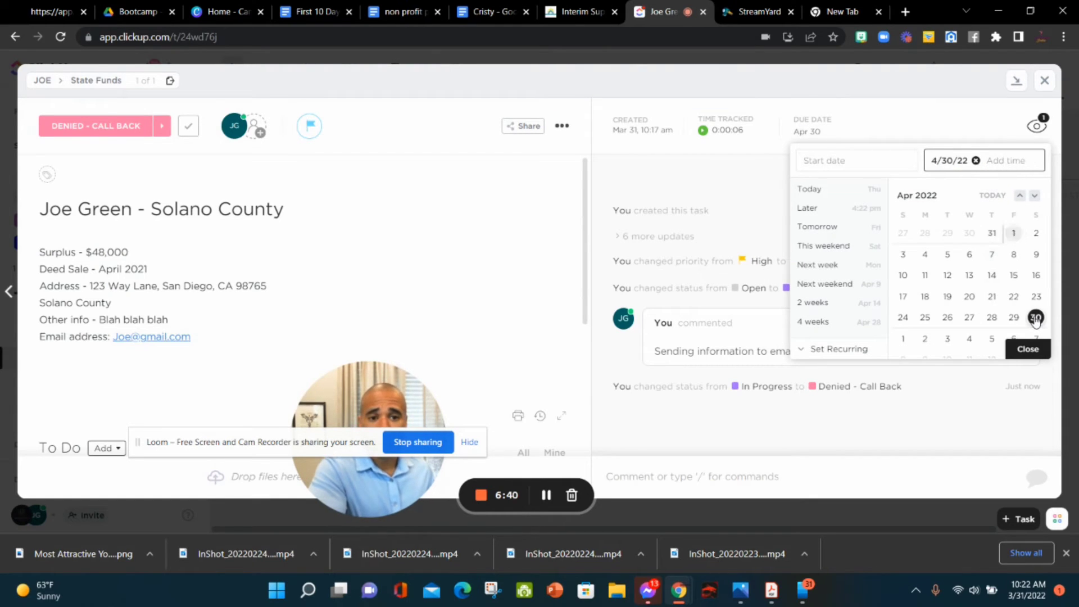
pyautogui.click(1028, 349)
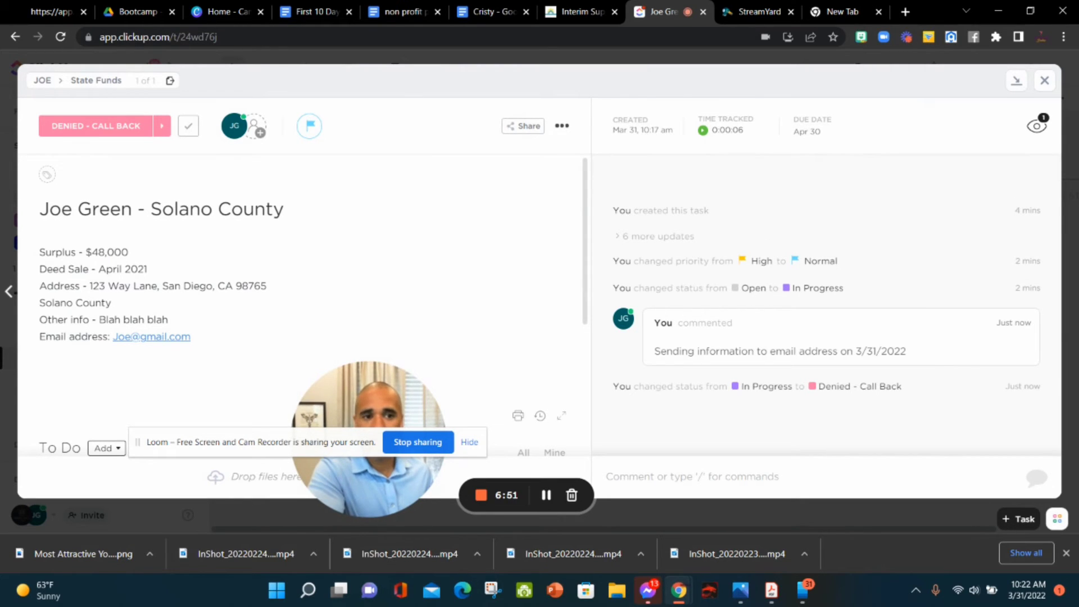
pyautogui.click(1044, 80)
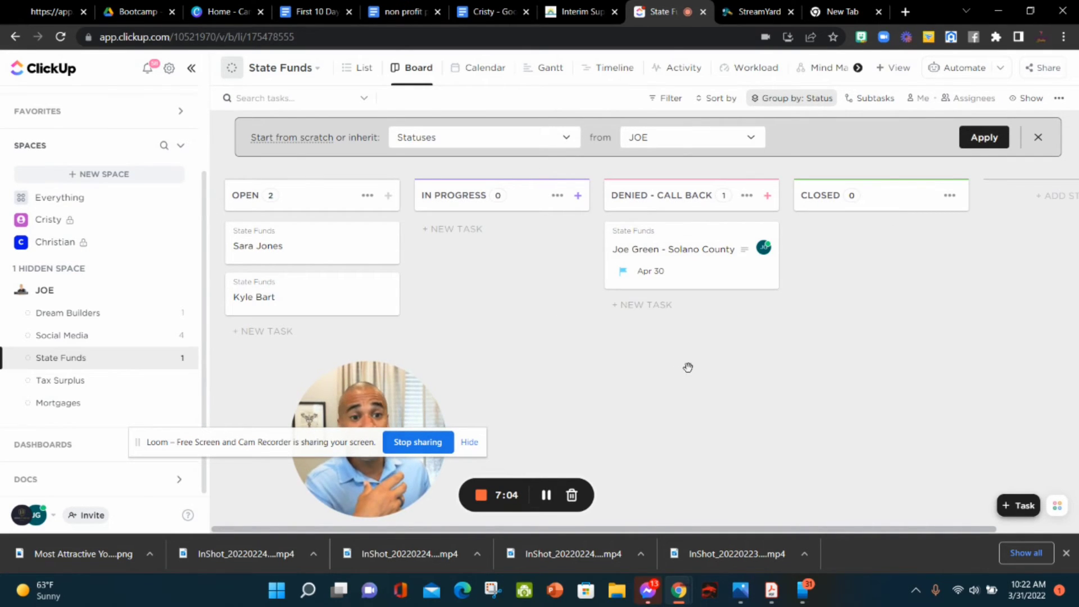
pyautogui.click(751, 70)
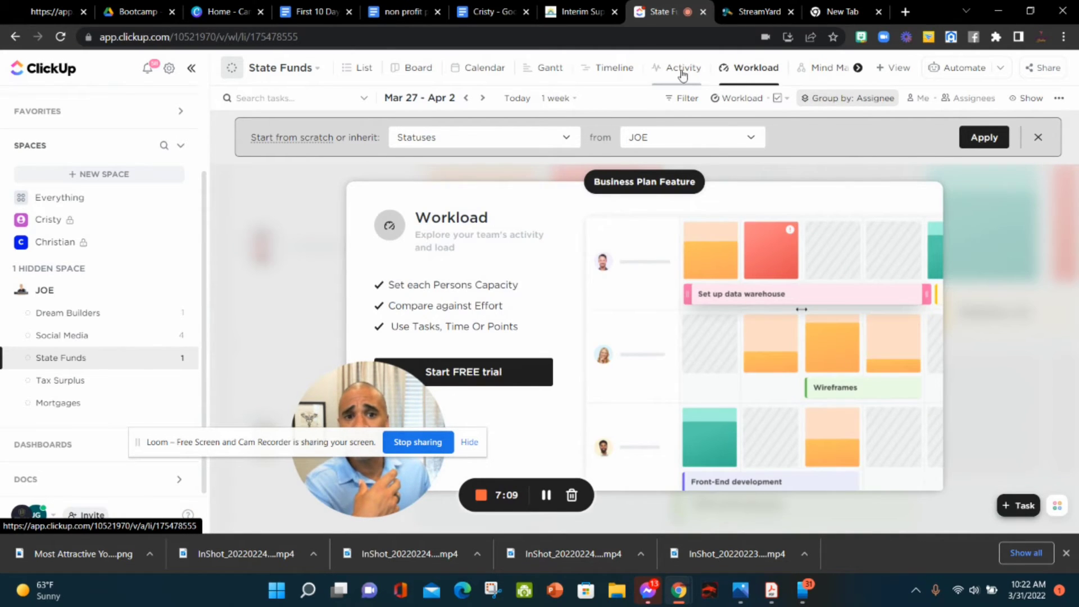
pyautogui.click(683, 74)
pyautogui.click(618, 71)
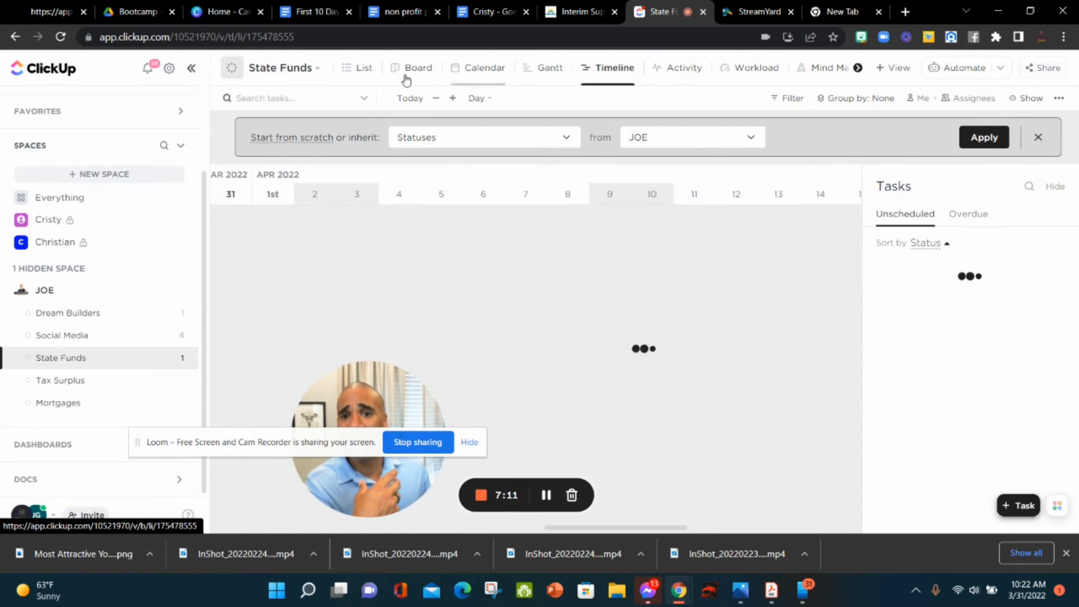
pyautogui.click(418, 69)
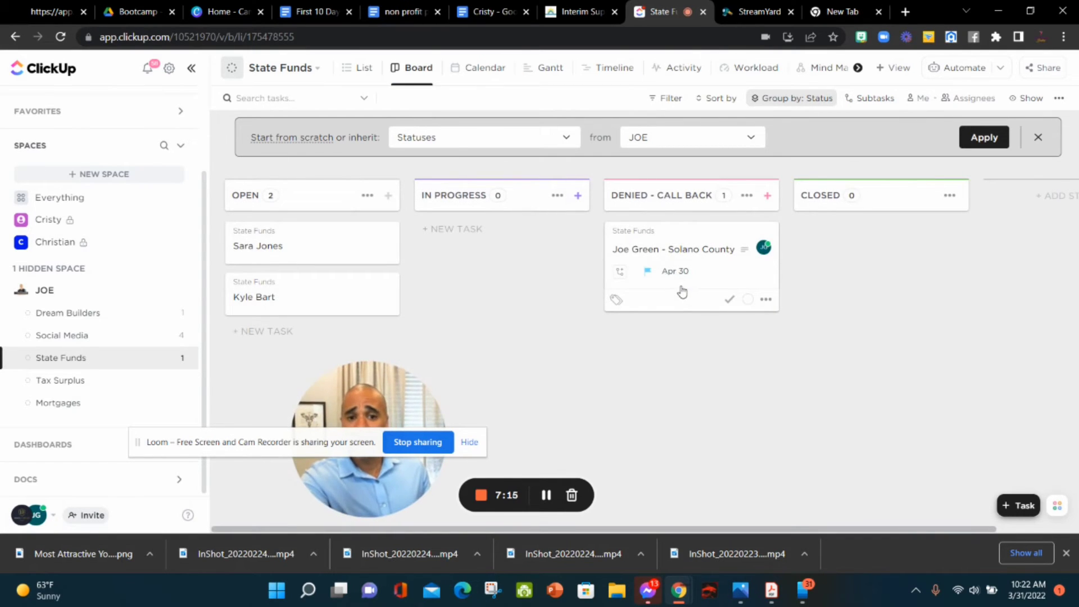
# Step: Shuffle the client cards between Open and In Progress so each column holds one client
pyautogui.moveTo(320, 249); pyautogui.dragTo(489, 326)
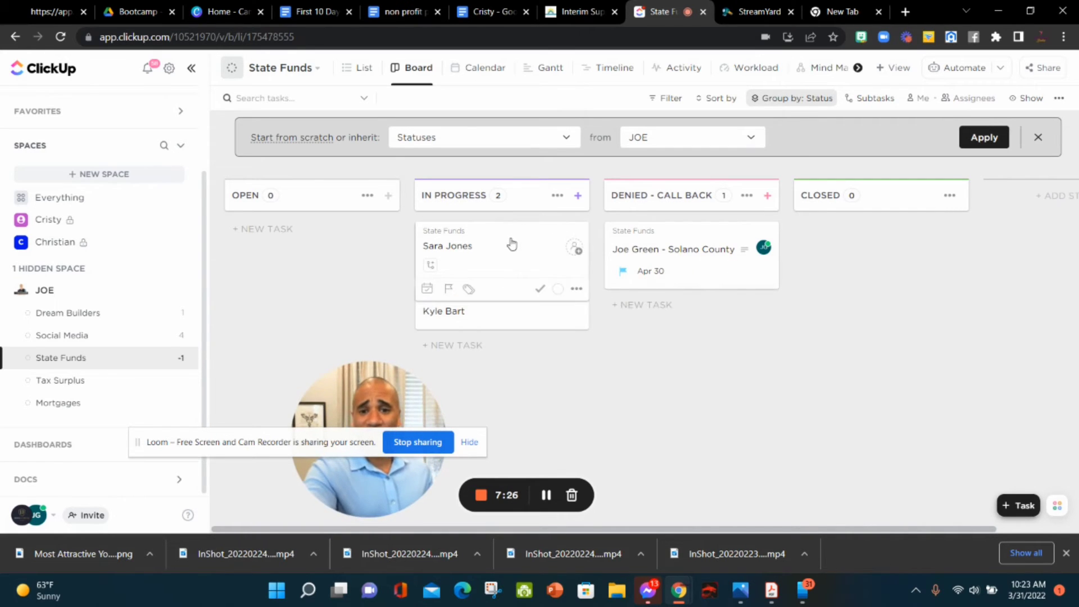
pyautogui.moveTo(512, 243); pyautogui.dragTo(335, 241)
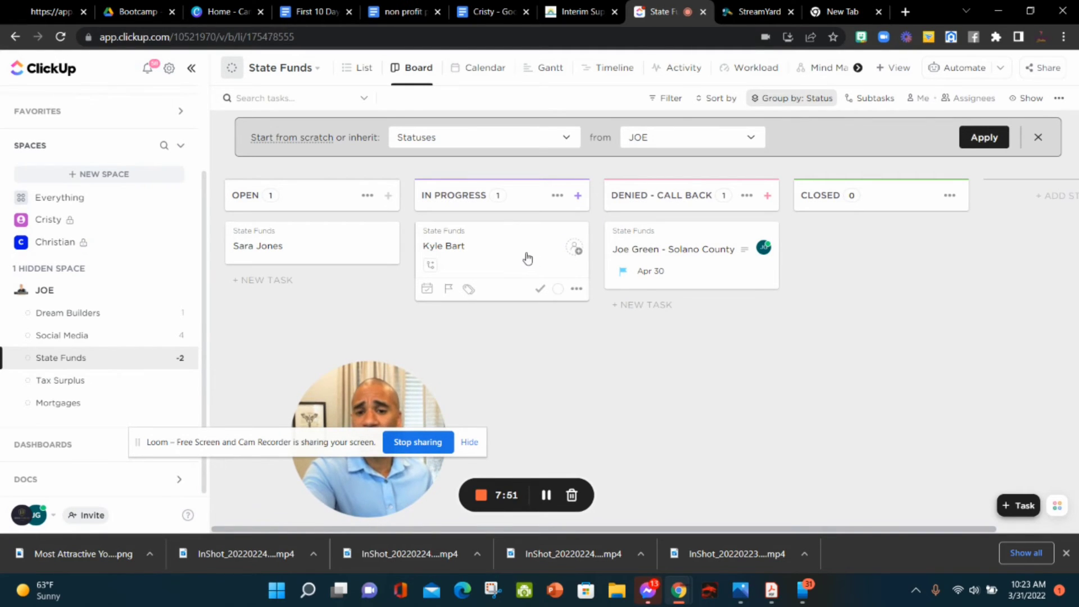
pyautogui.moveTo(525, 255); pyautogui.dragTo(479, 240)
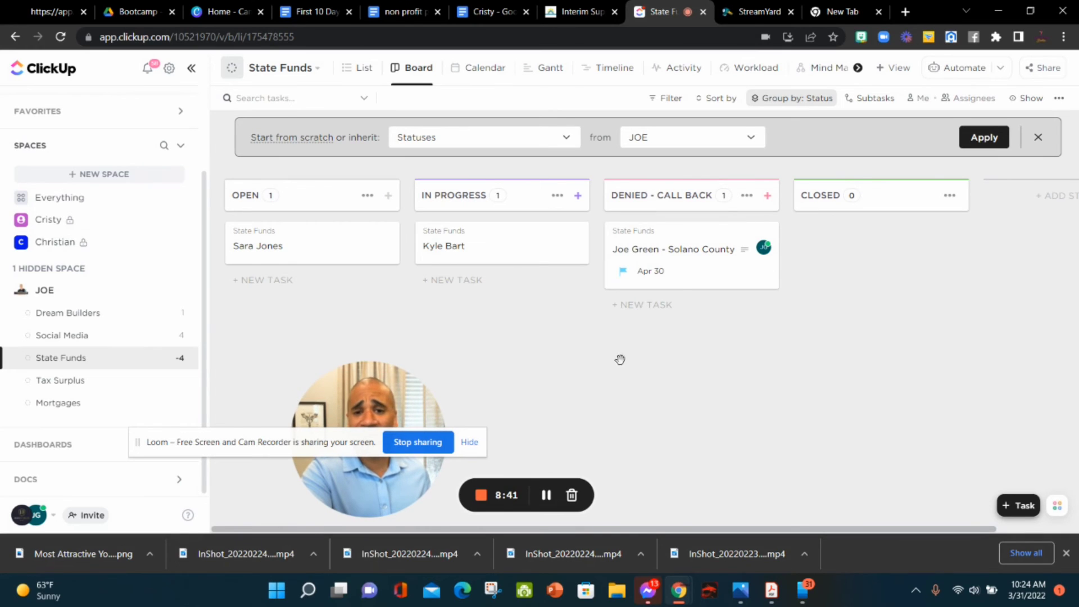
pyautogui.moveTo(501, 254)
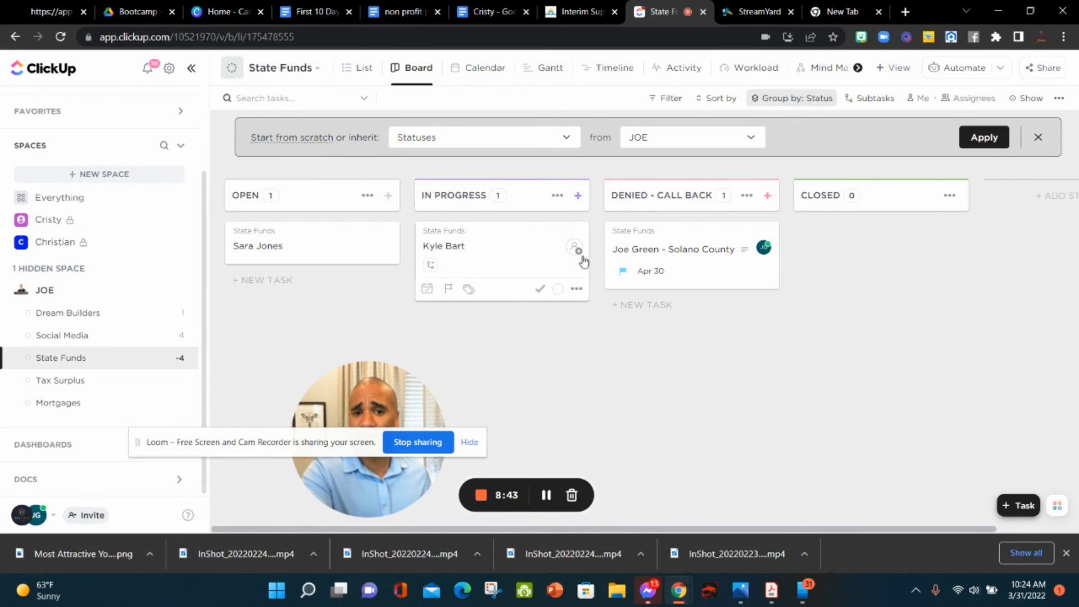
pyautogui.moveTo(737, 254)
pyautogui.click(713, 266)
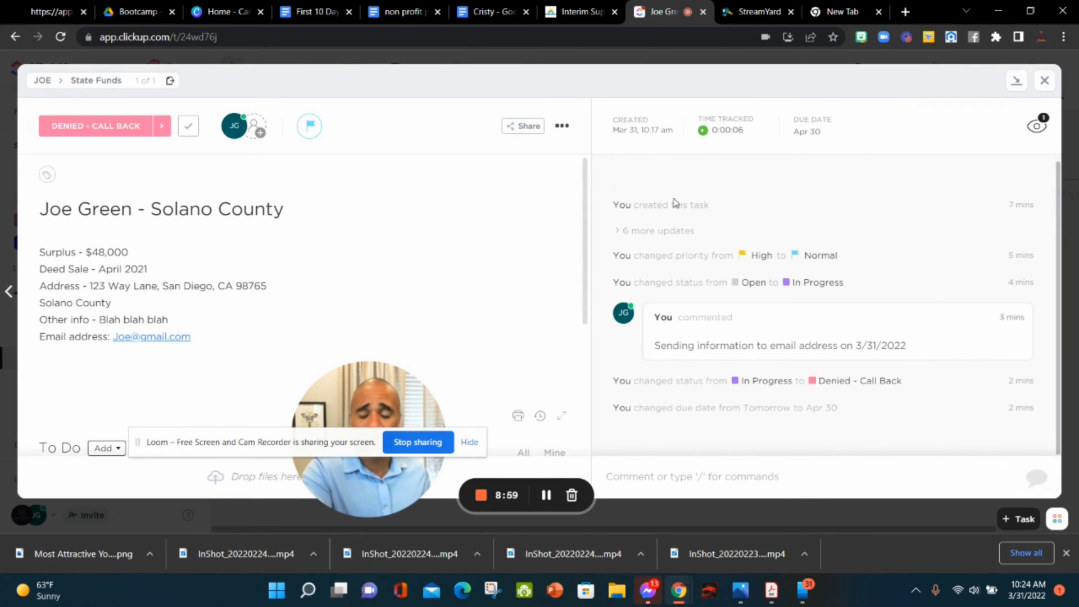
pyautogui.click(1044, 85)
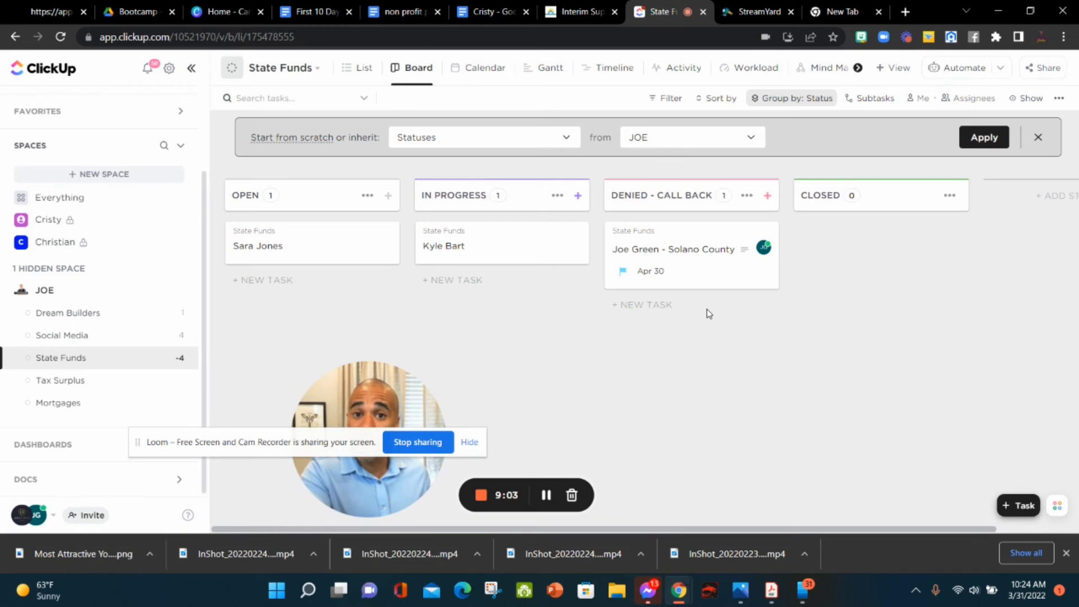